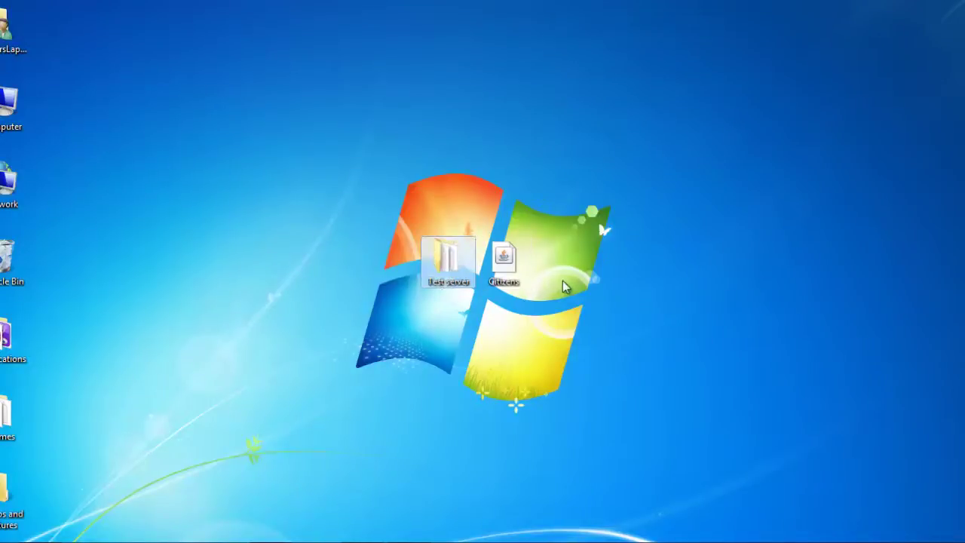
- Copy the Citizens jar from the desktop into the plugins folder of the Test server folder
{"action": "left_click", "coordinate": [504, 261]}
{"action": "left_click_drag", "start_coordinate": [602, 380], "coordinate": [498, 249]}
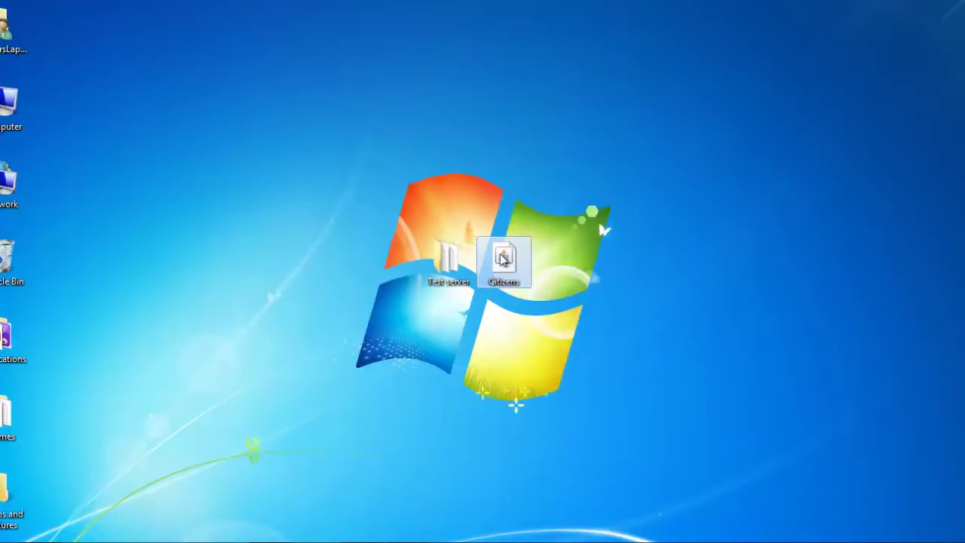
{"action": "left_click", "coordinate": [634, 245]}
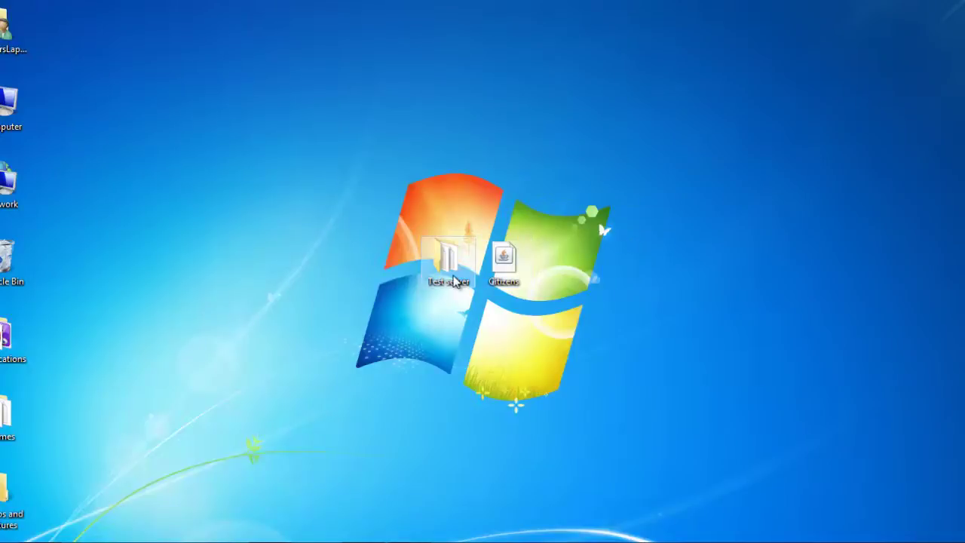
{"action": "mouse_move", "coordinate": [453, 279]}
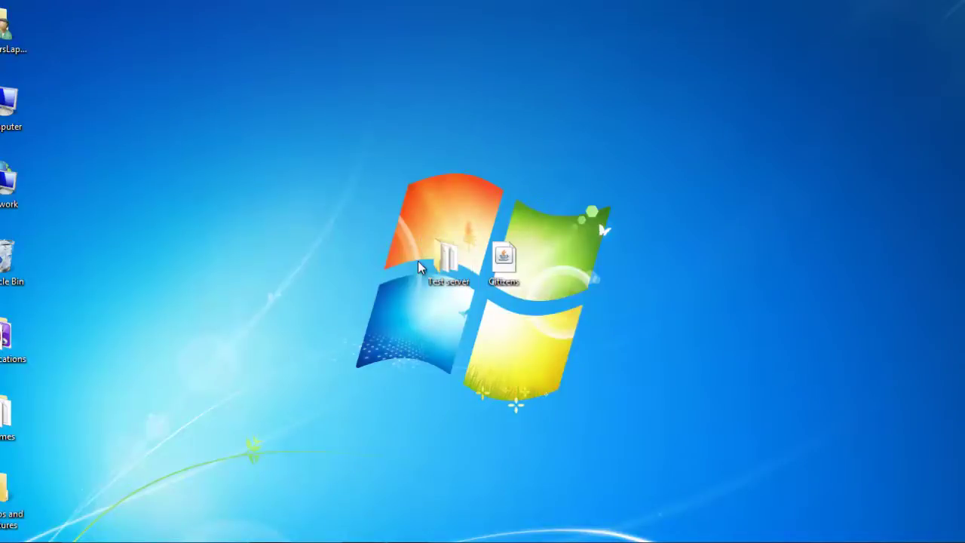
{"action": "double_click", "coordinate": [447, 270]}
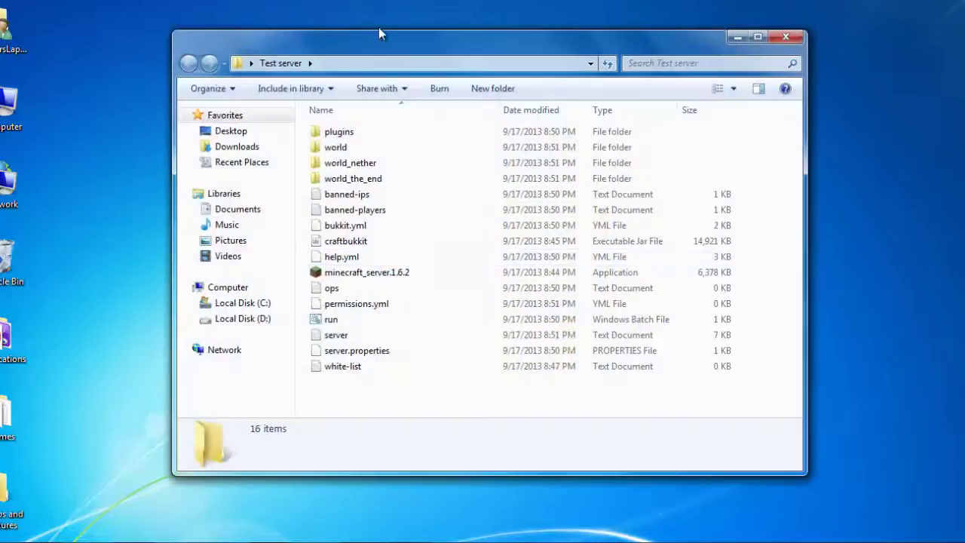
{"action": "left_click_drag", "start_coordinate": [383, 42], "coordinate": [255, 35]}
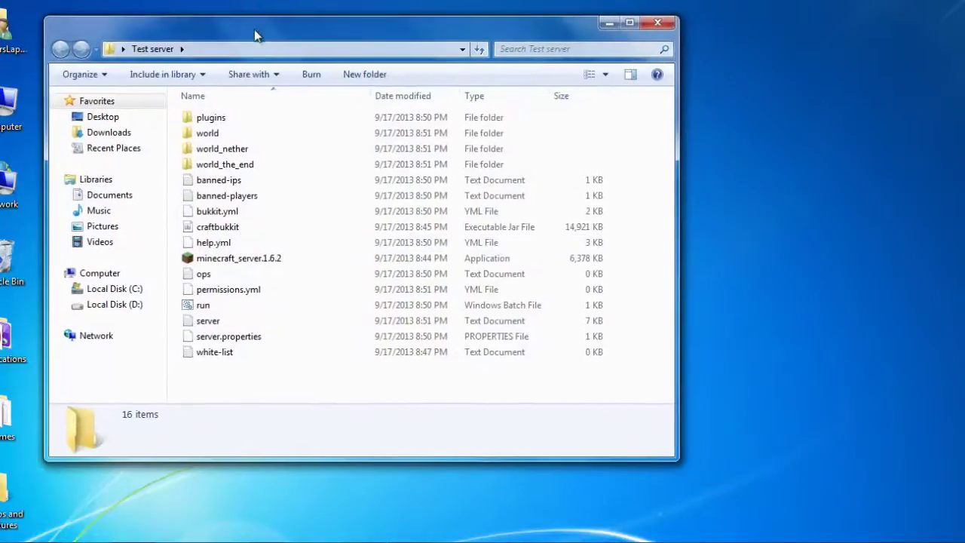
{"action": "double_click", "coordinate": [219, 119]}
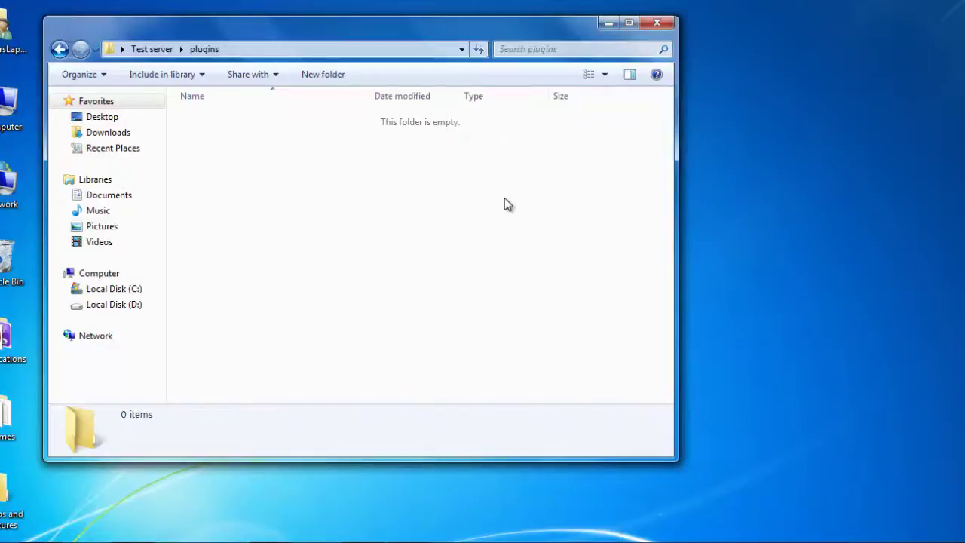
{"action": "key", "text": "ctrl+v"}
{"action": "left_click", "coordinate": [251, 161]}
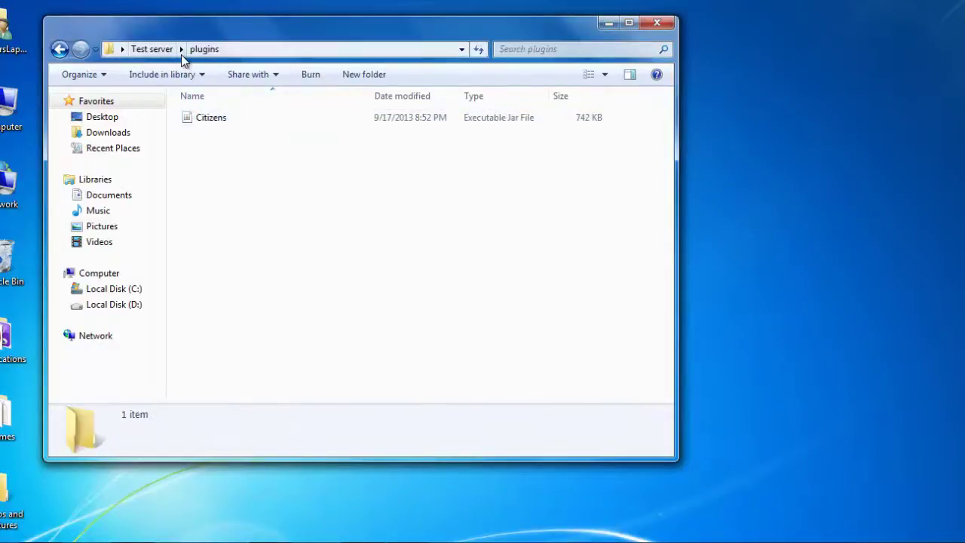
- Start the server with the run batch file in the Test server folder
{"action": "left_click", "coordinate": [151, 49]}
{"action": "double_click", "coordinate": [251, 305]}
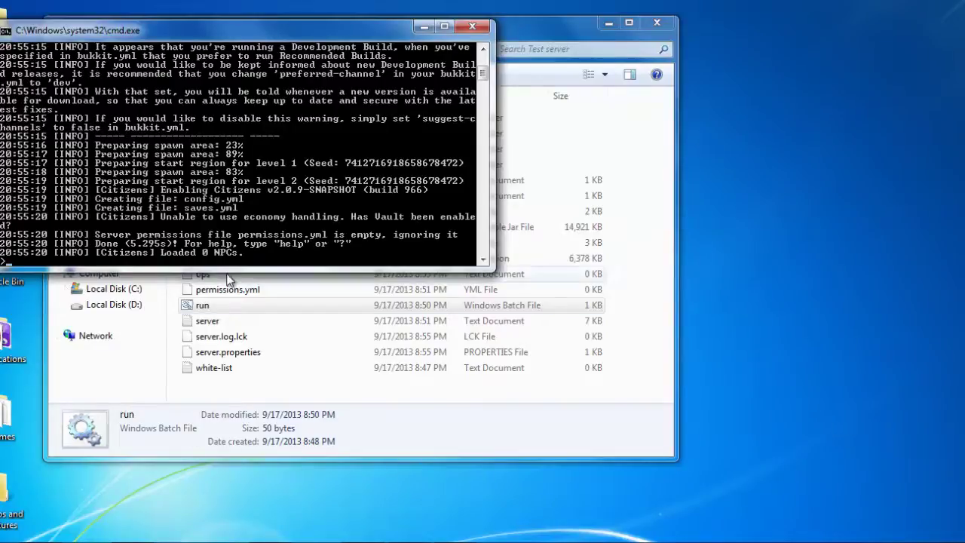
- Switch to Minecraft, refresh the multiplayer server list and join the localhost server
{"action": "left_click", "coordinate": [431, 542]}
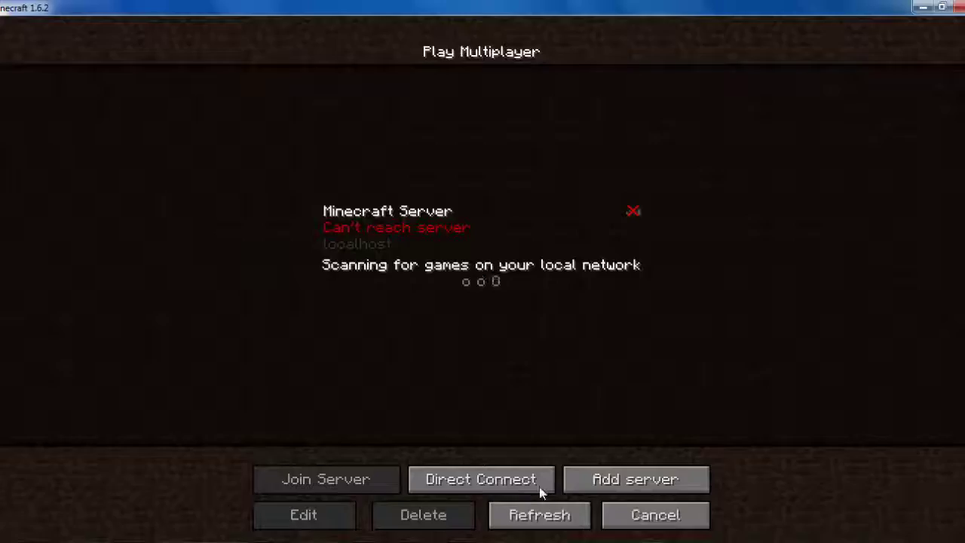
{"action": "left_click", "coordinate": [539, 516]}
{"action": "double_click", "coordinate": [408, 228]}
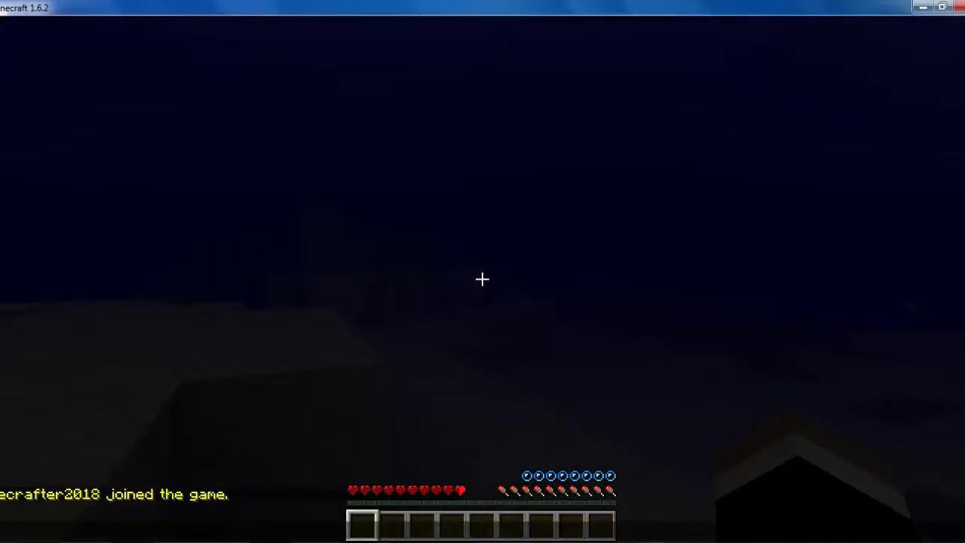
- List the server's plugins with /pl and try to switch to creative mode with /gamemode 1
{"action": "type", "text": "l"}
{"action": "key", "text": "Return"}
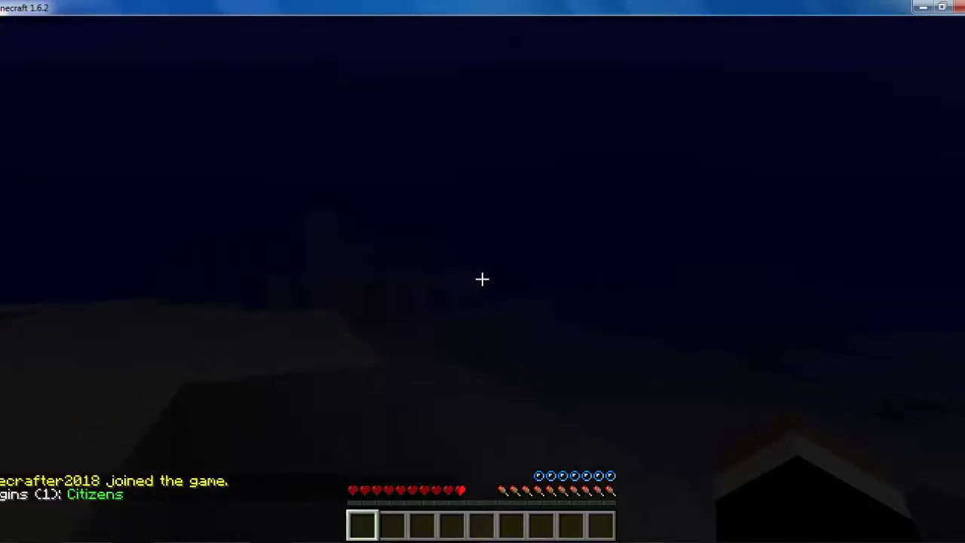
{"action": "type", "text": "/gamem"}
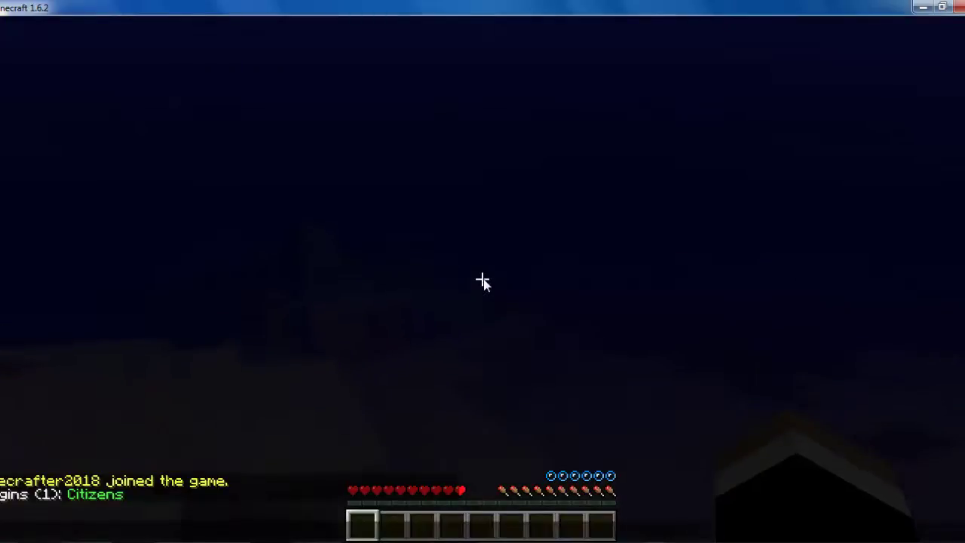
{"action": "key", "text": "Return"}
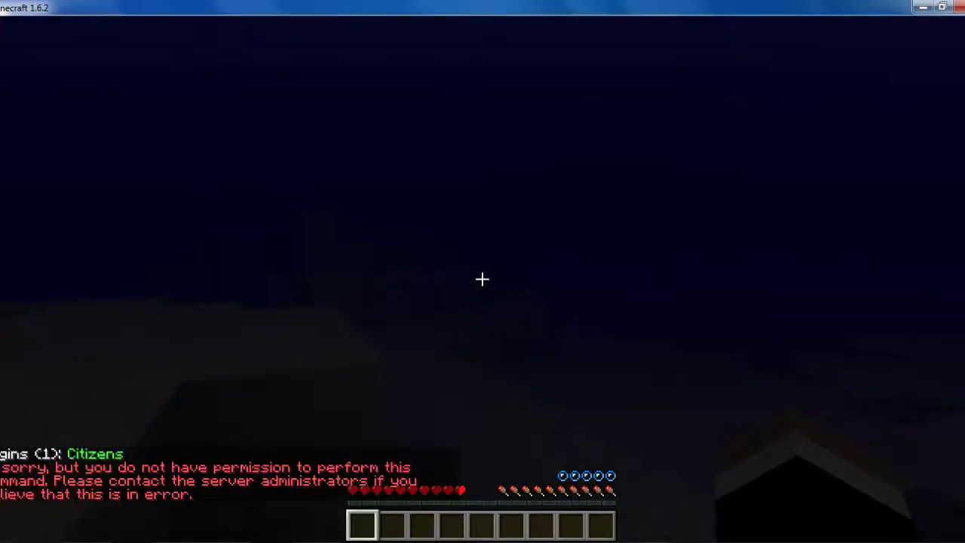
- Switch to the server console, grant the player operator rights with the op command, and return to the game
{"action": "key", "text": "Escape"}
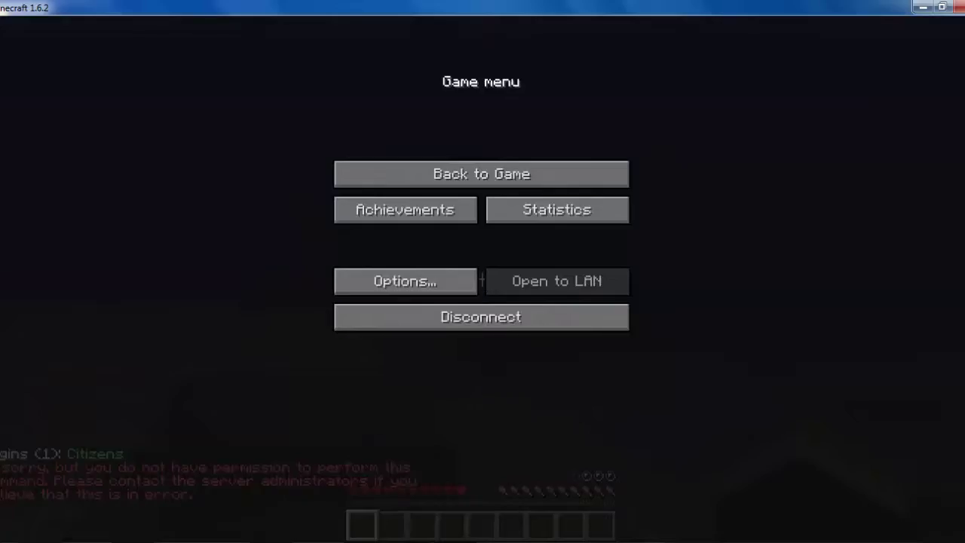
{"action": "key", "text": "alt+Tab"}
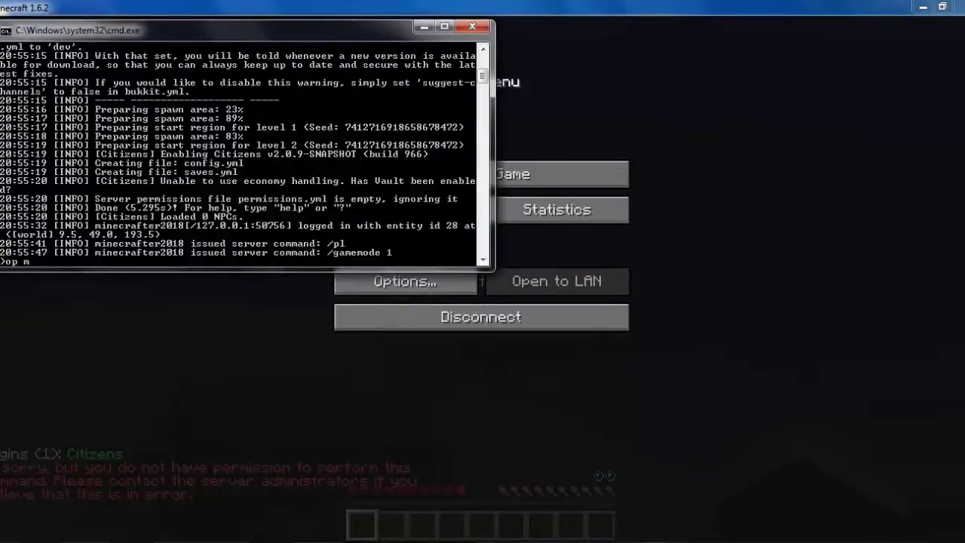
{"action": "type", "text": "op minecrafter2018"}
{"action": "key", "text": "Return"}
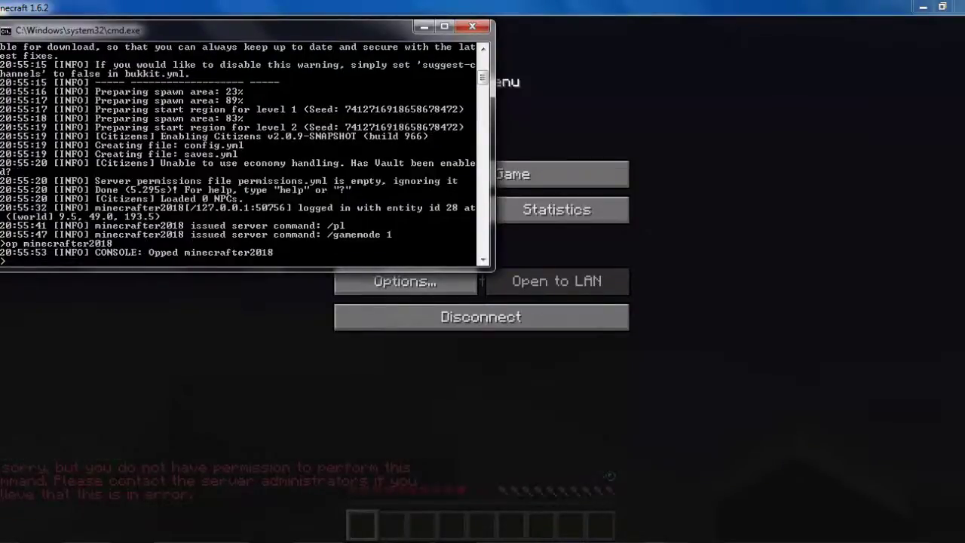
{"action": "key", "text": "alt+Tab"}
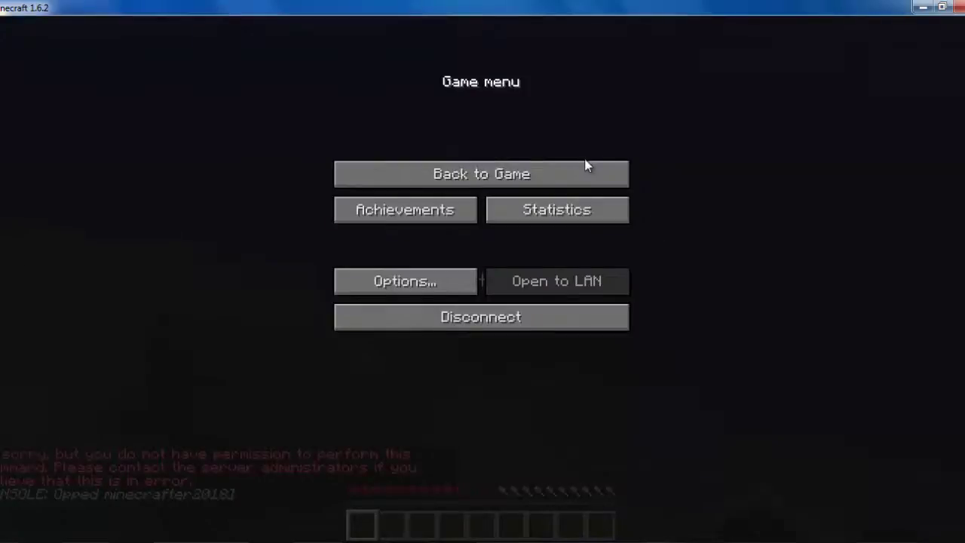
{"action": "left_click", "coordinate": [566, 180]}
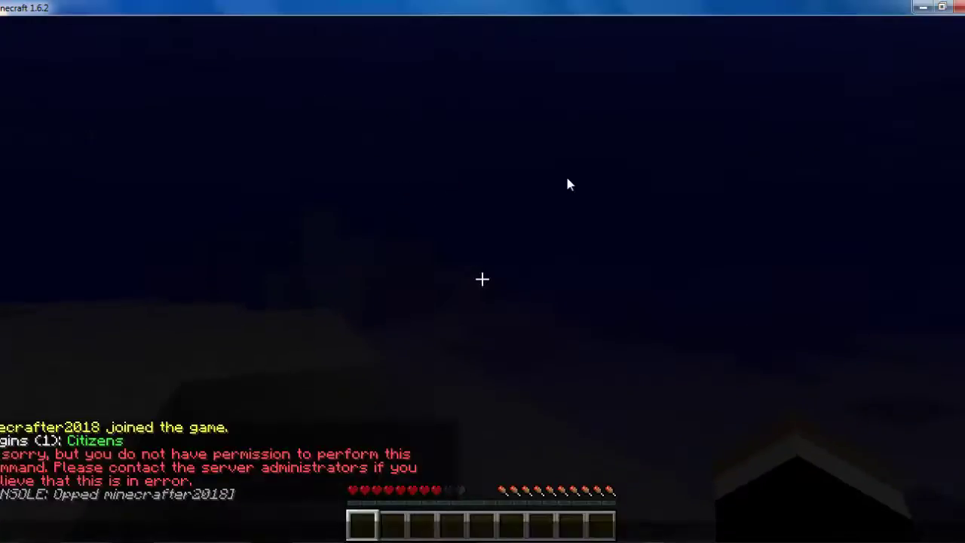
- Set the player's game mode to creative with /gamemode 1 and start flying up out of the water
{"action": "type", "text": "t/gamemode 1"}
{"action": "key", "text": "Return"}
{"action": "key", "text": "space"}
{"action": "key", "text": "space"}
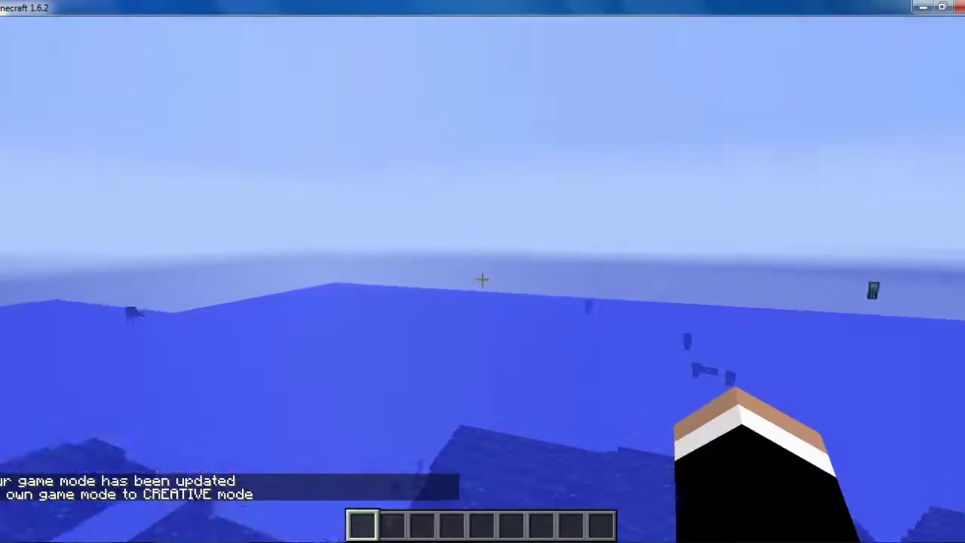
- Fly across the ocean to reach a grassy stretch of land
{"action": "key", "text": "w"}
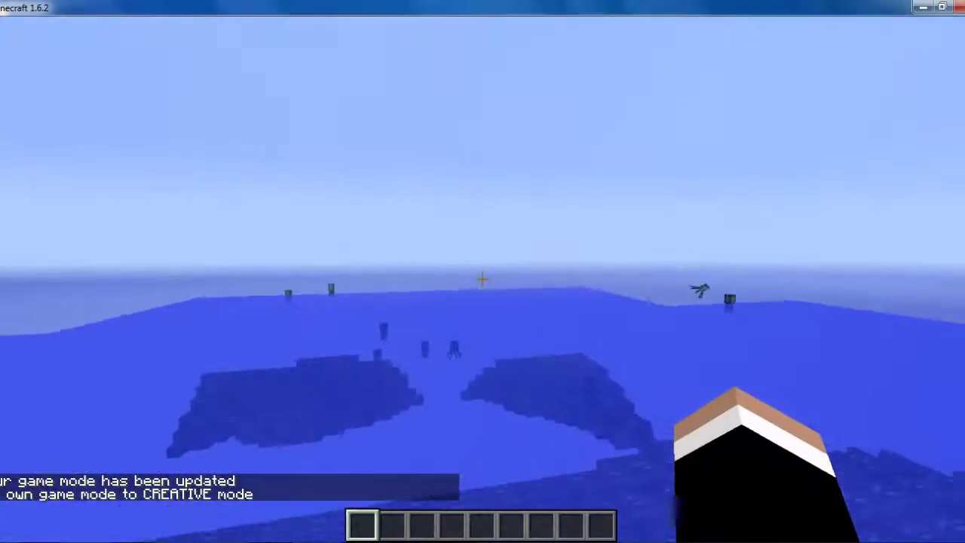
{"action": "key", "text": "w"}
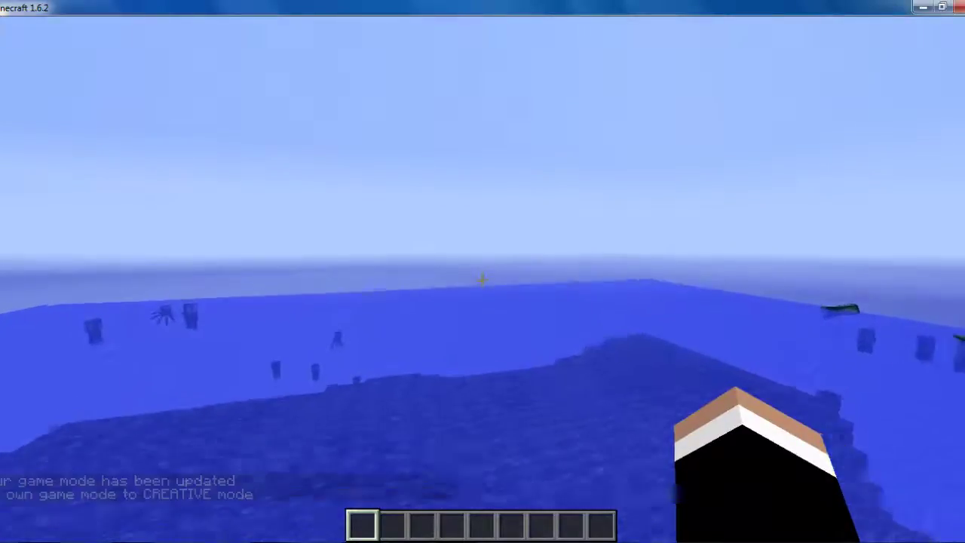
{"action": "key", "text": "w"}
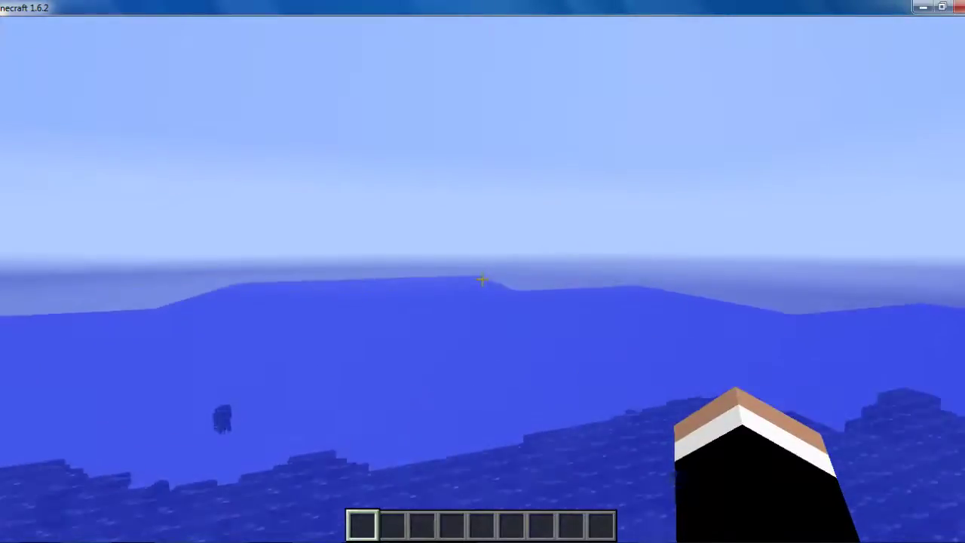
{"action": "key", "text": "w"}
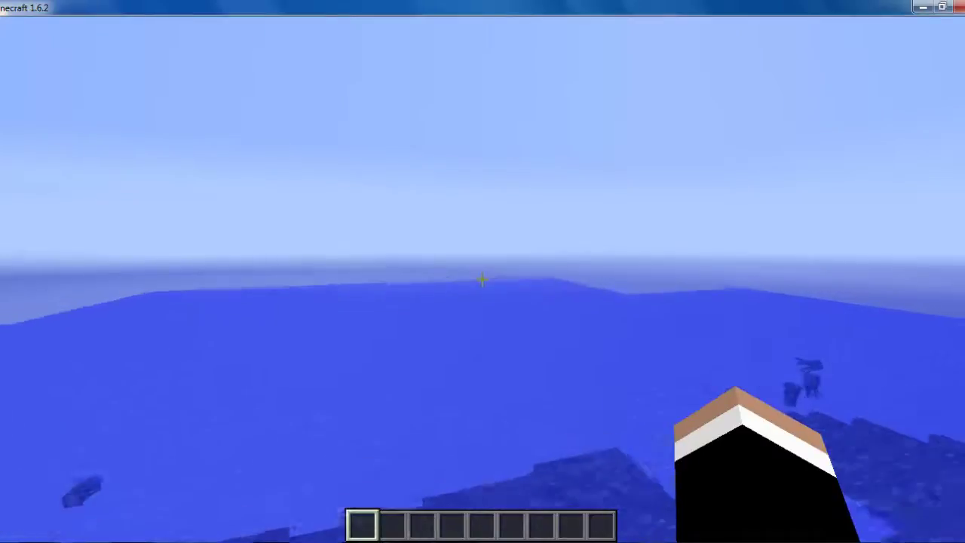
{"action": "key", "text": "w"}
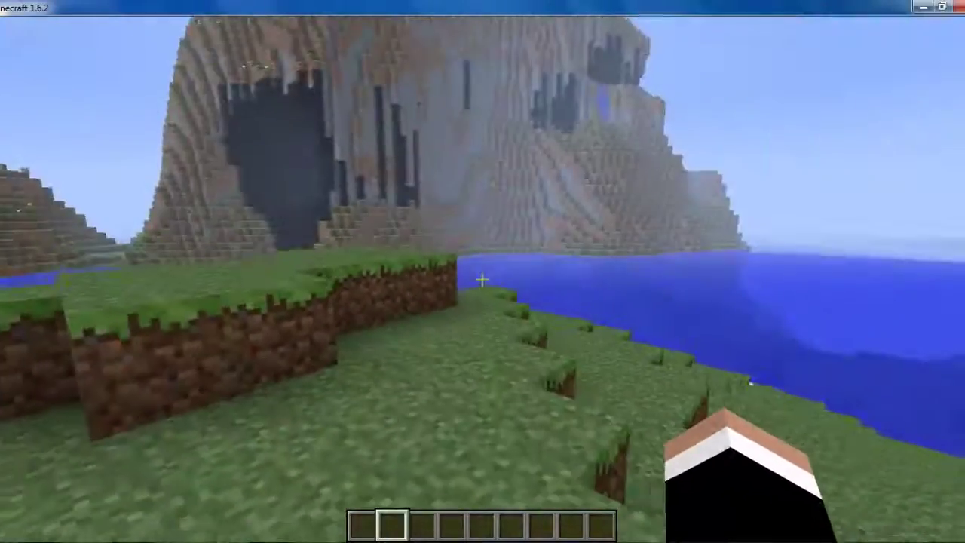
- Create an NPC with the command /npc create Steve and look at it from several sides
{"action": "type", "text": "t"}
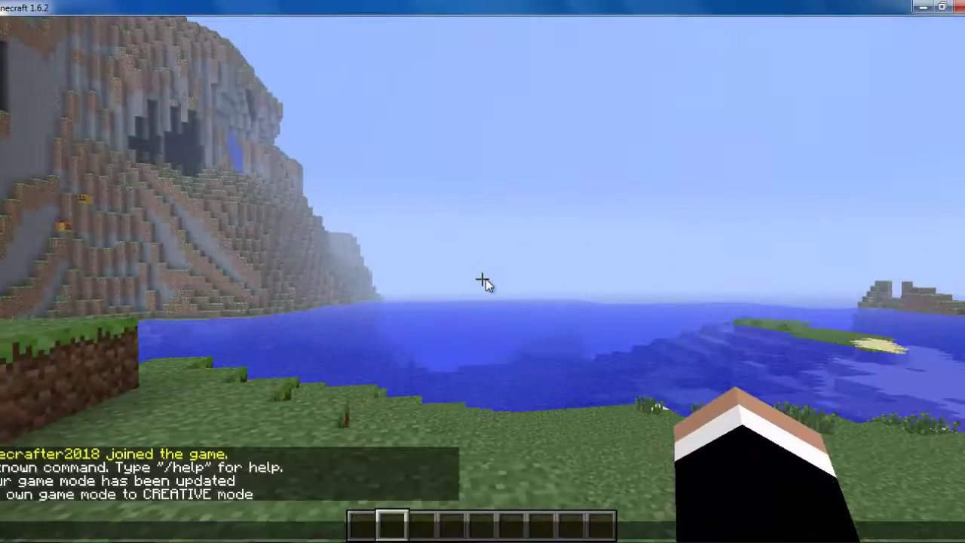
{"action": "type", "text": "/to"}
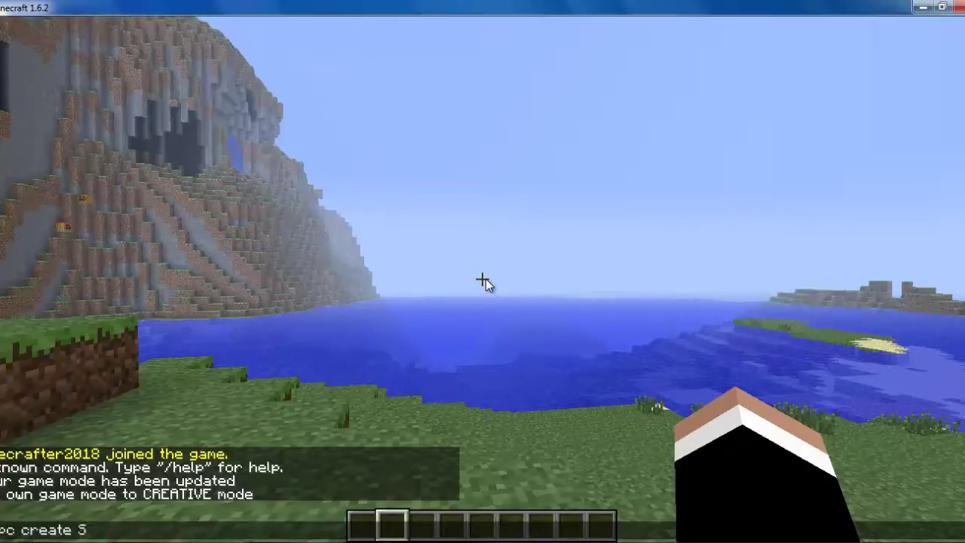
{"action": "type", "text": "teve"}
{"action": "key", "text": "Return"}
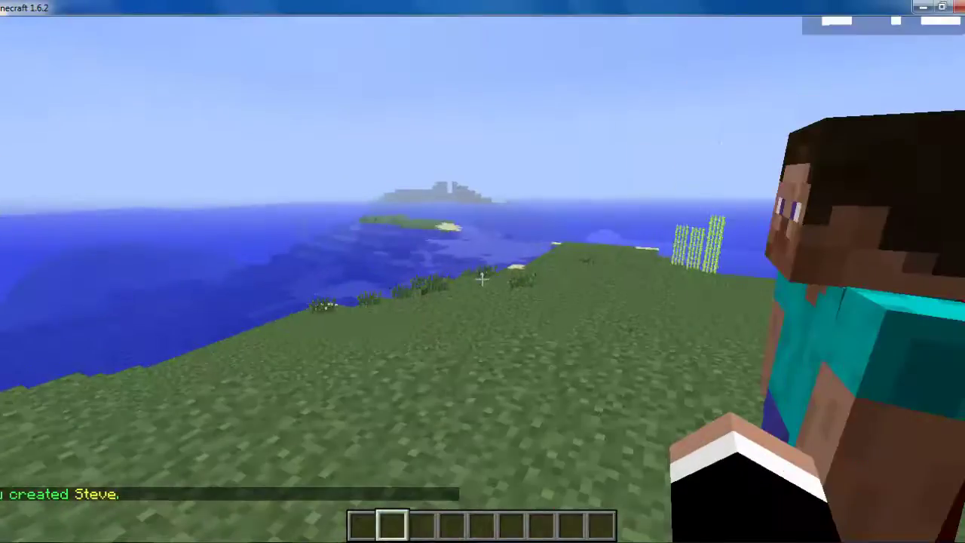
{"action": "key", "text": "a"}
{"action": "key", "text": "d"}
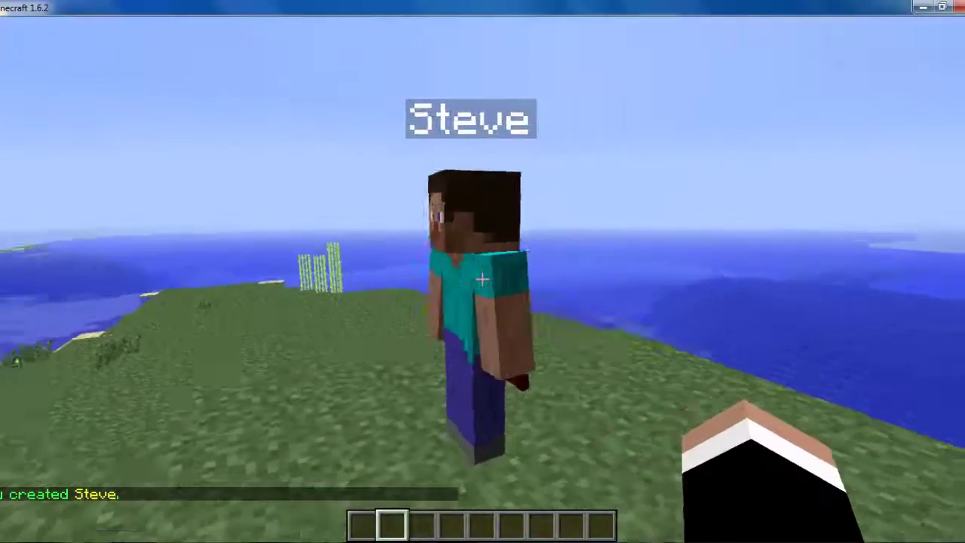
{"action": "key", "text": "d"}
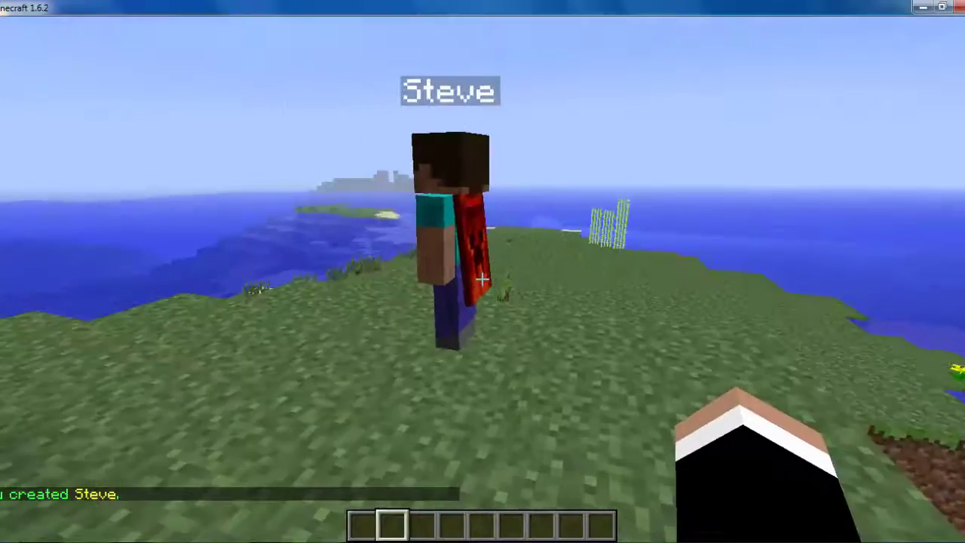
{"action": "key", "text": "w"}
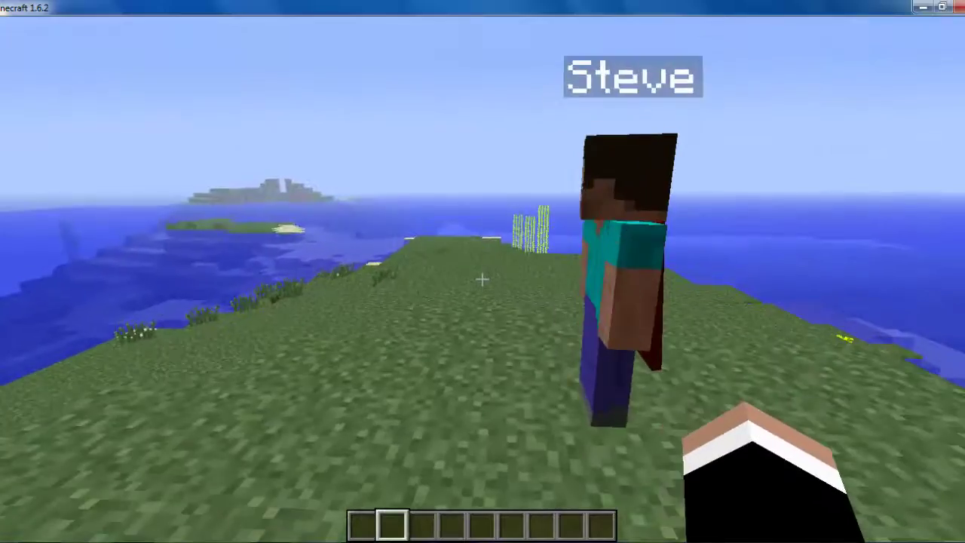
- Create a second NPC with the command /npc create Archer and step back to view both NPCs
{"action": "key", "text": "t"}
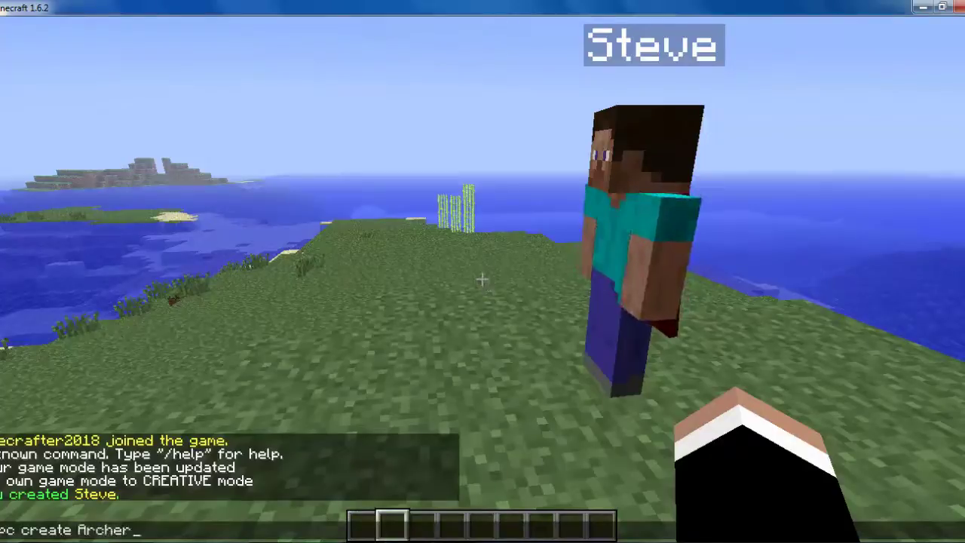
{"action": "key", "text": "Return"}
{"action": "key", "text": "s"}
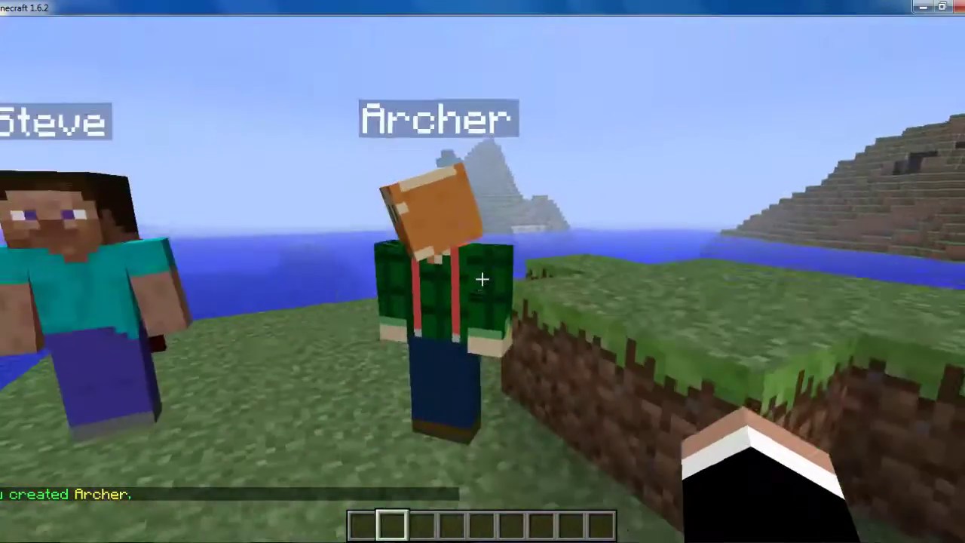
{"action": "key", "text": "a"}
{"action": "key", "text": "s"}
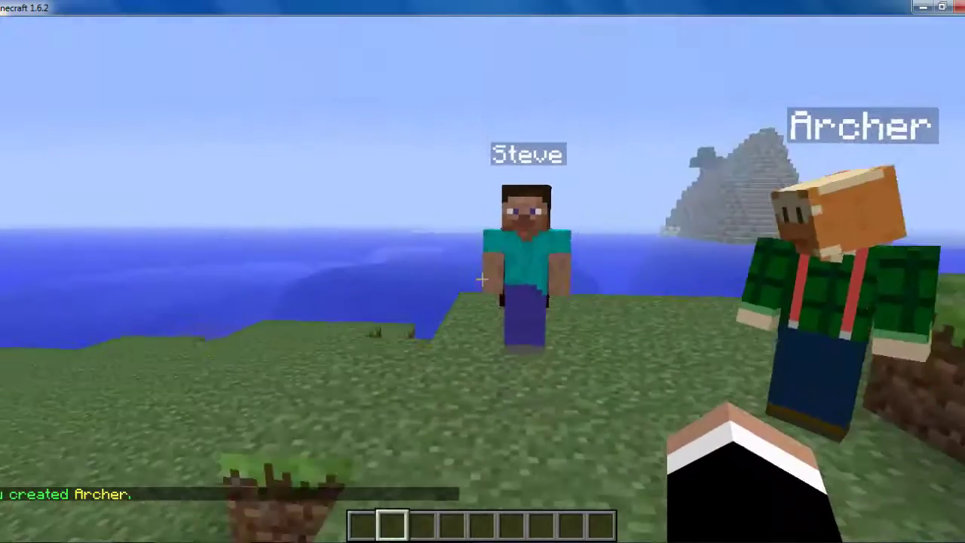
- Try to remove the Archer NPC with the command /npc remove Archer
{"action": "key", "text": "w"}
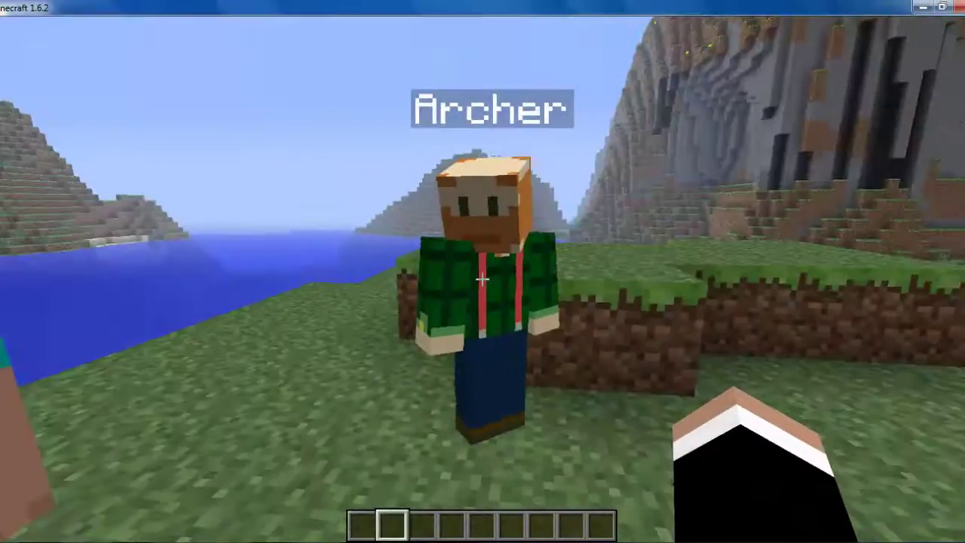
{"action": "key", "text": "t"}
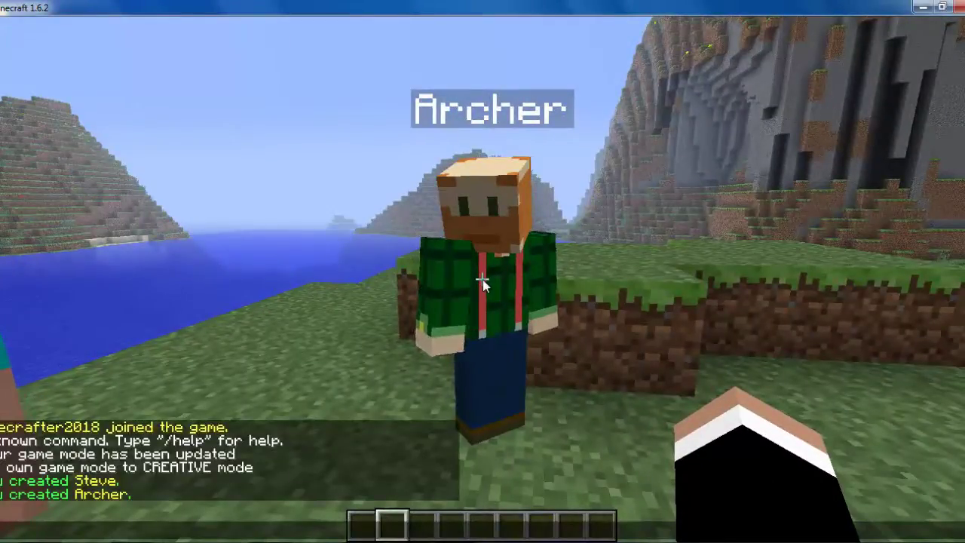
{"action": "type", "text": "/npc remove Archer"}
{"action": "key", "text": "Return"}
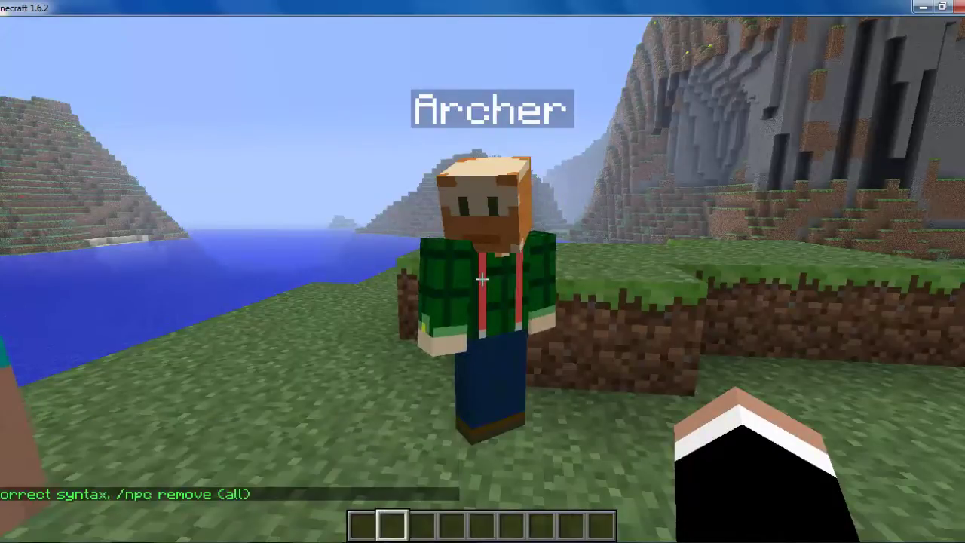
- Select the Steve NPC with the command /npc select
{"action": "key", "text": "t"}
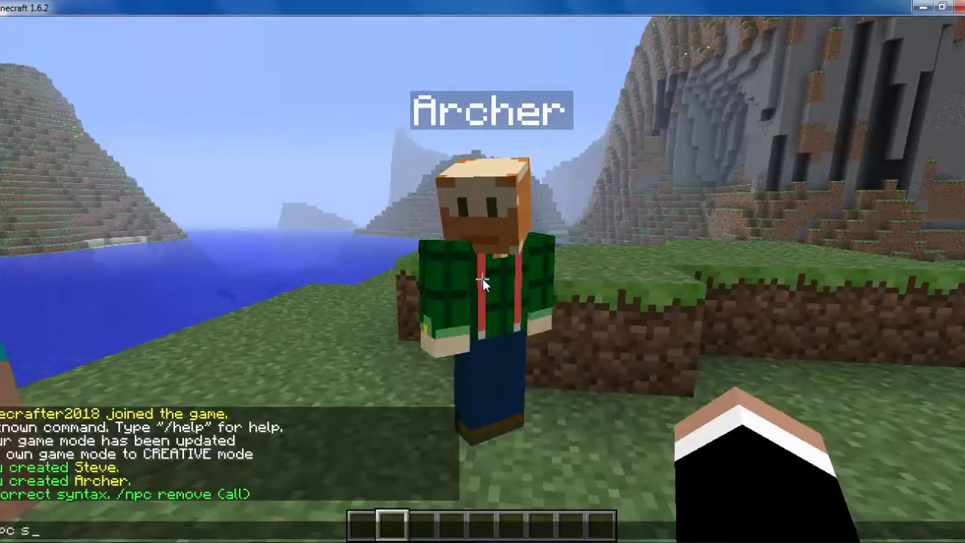
{"action": "key", "text": "BackSpace"}
{"action": "key", "text": "BackSpace"}
{"action": "key", "text": "BackSpace"}
{"action": "key", "text": "BackSpace"}
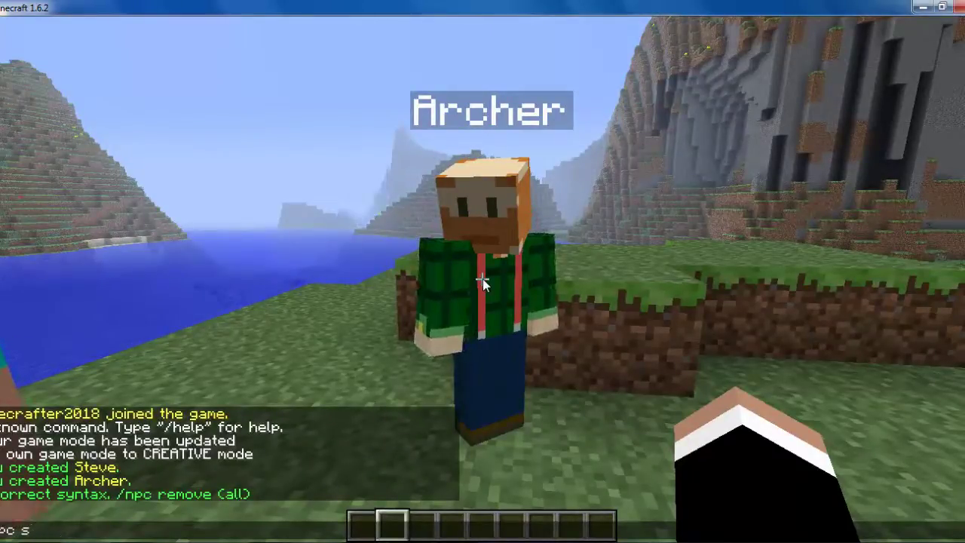
{"action": "type", "text": "ect"}
{"action": "key", "text": "Return"}
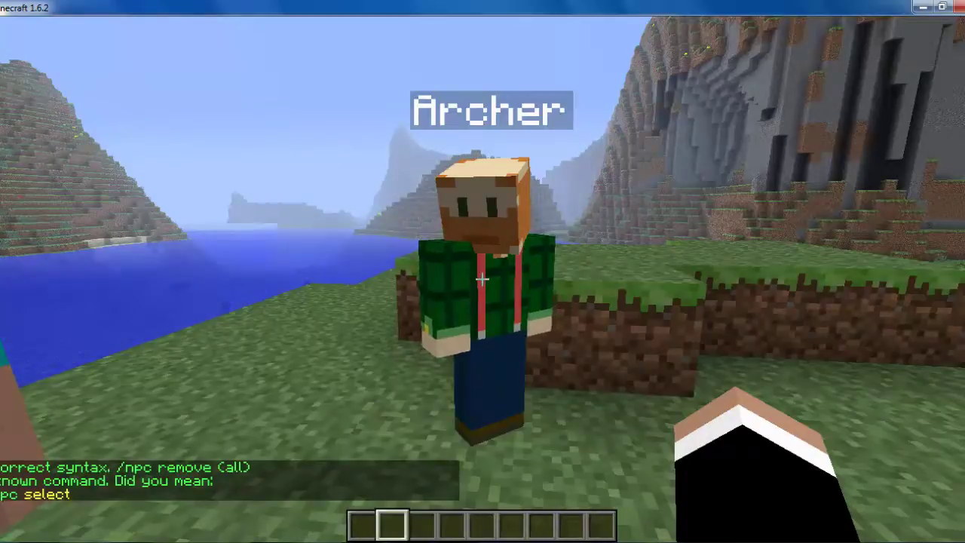
{"action": "key", "text": "w"}
{"action": "key", "text": "t"}
{"action": "key", "text": "Up"}
{"action": "type", "text": "]"}
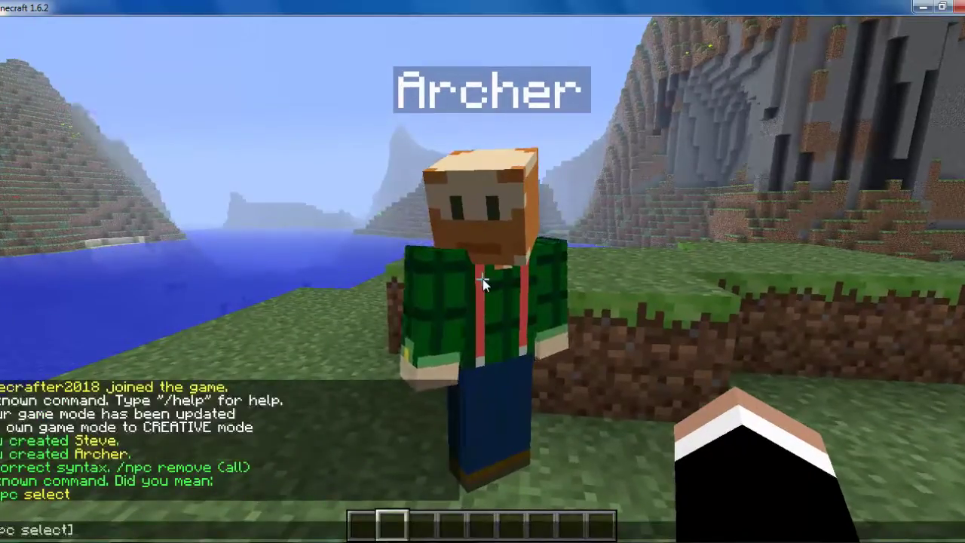
{"action": "key", "text": "Return"}
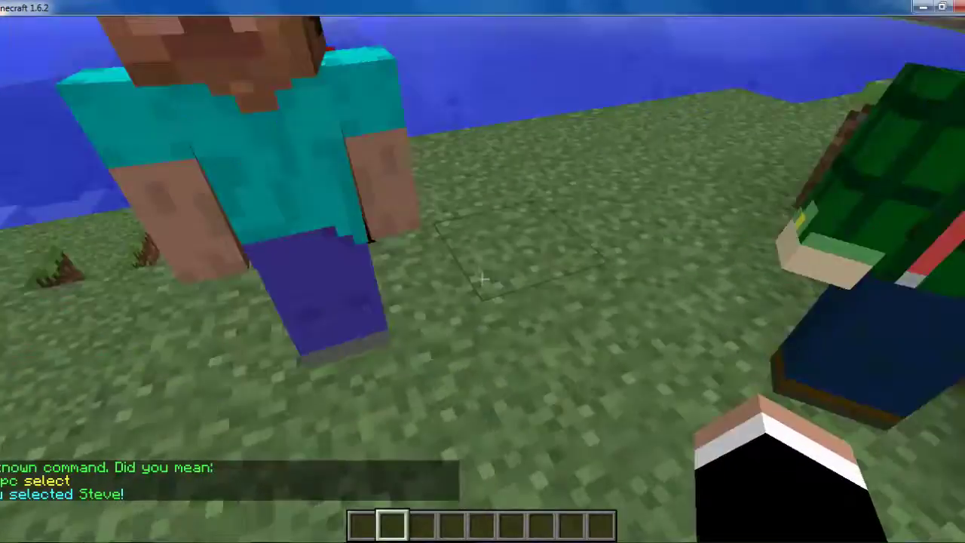
- Remove the selected Steve NPC with the command /npc remove
{"action": "type", "text": "t"}
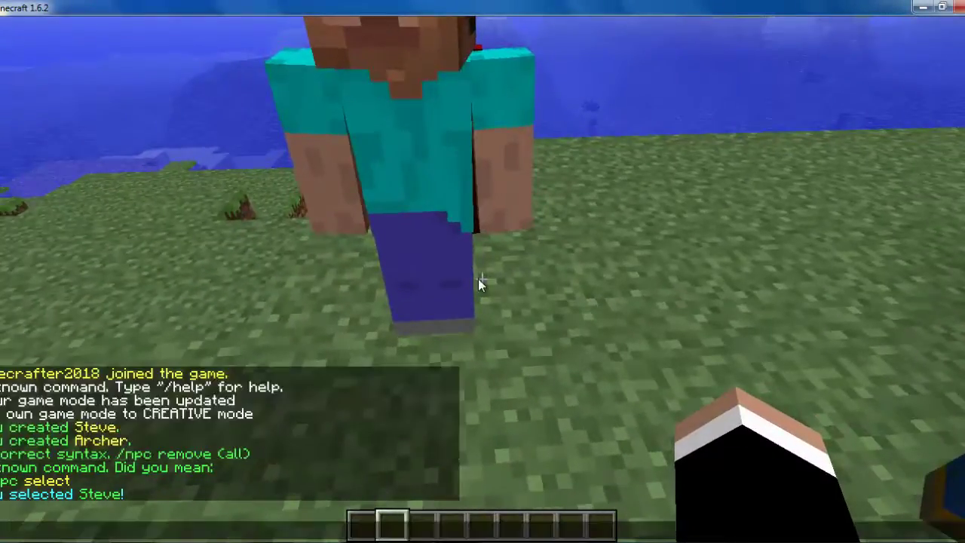
{"action": "type", "text": "/npc remove"}
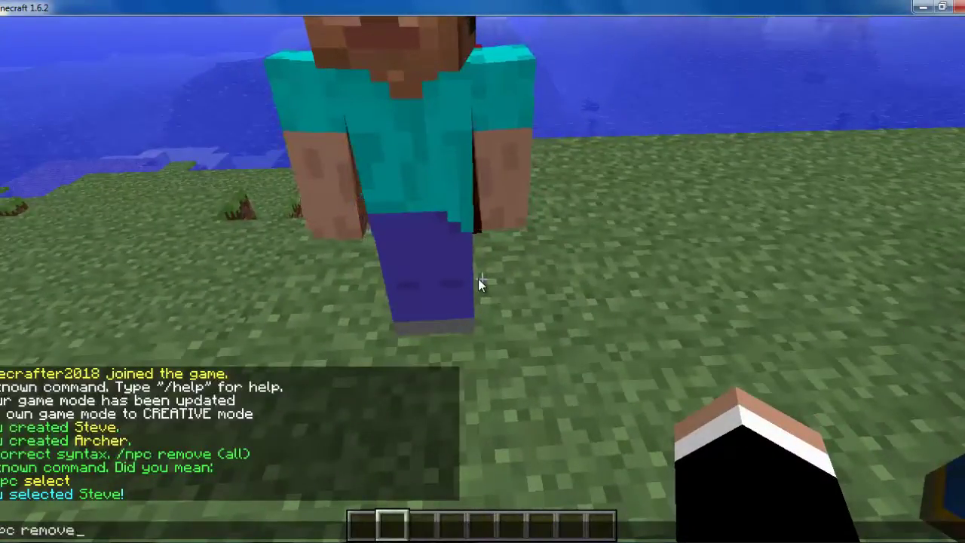
{"action": "key", "text": "Return"}
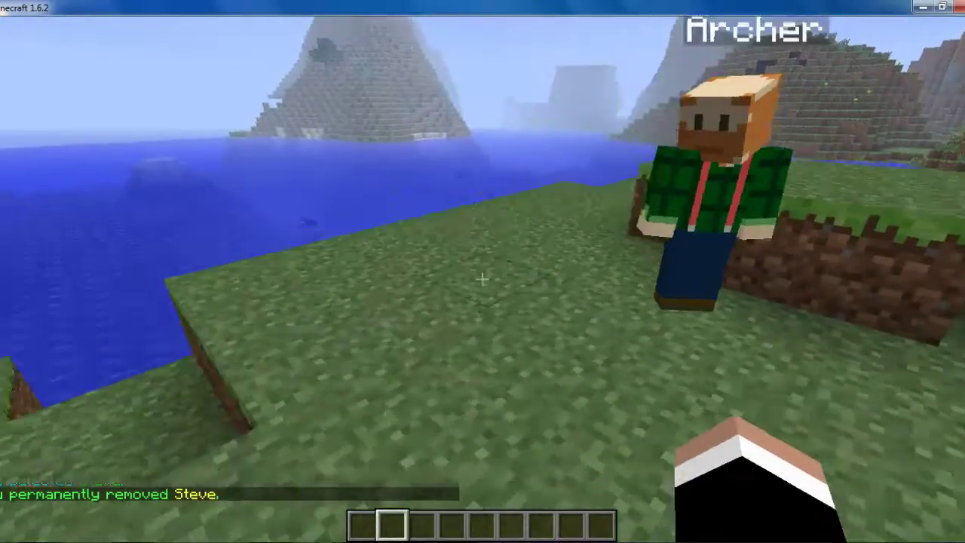
- Walk up to Archer and try to make it face nearby players with the command /npc lookclose
{"action": "key", "text": "w"}
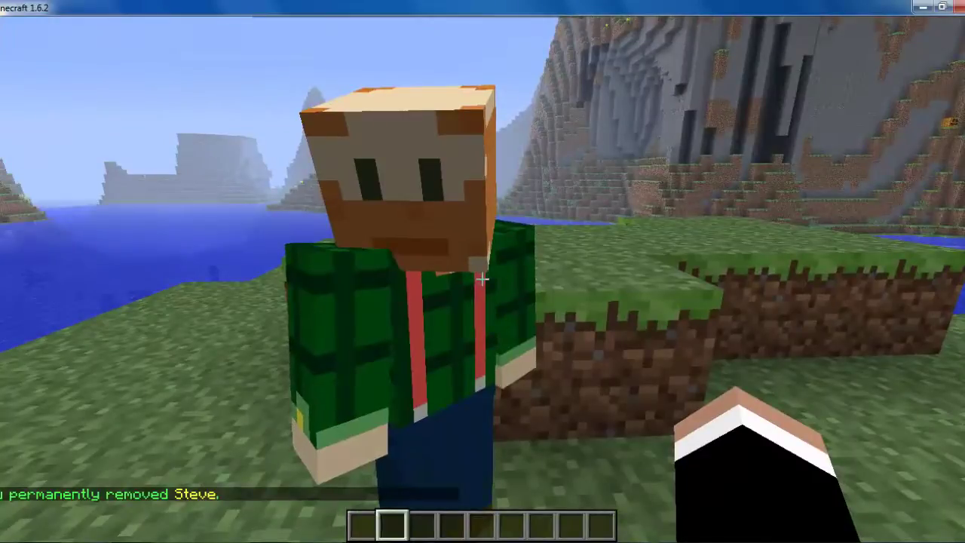
{"action": "key", "text": "t"}
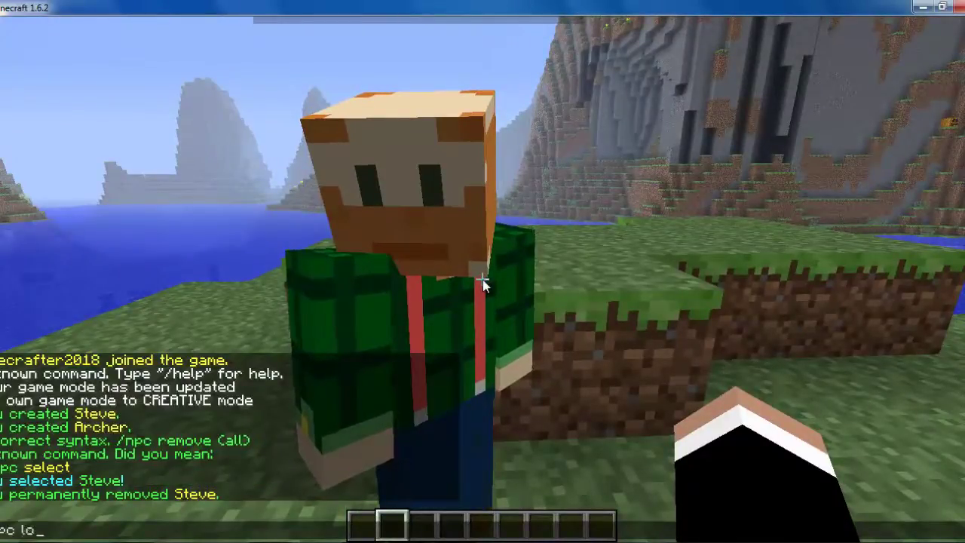
{"action": "type", "text": "/npc lookclose"}
{"action": "key", "text": "Return"}
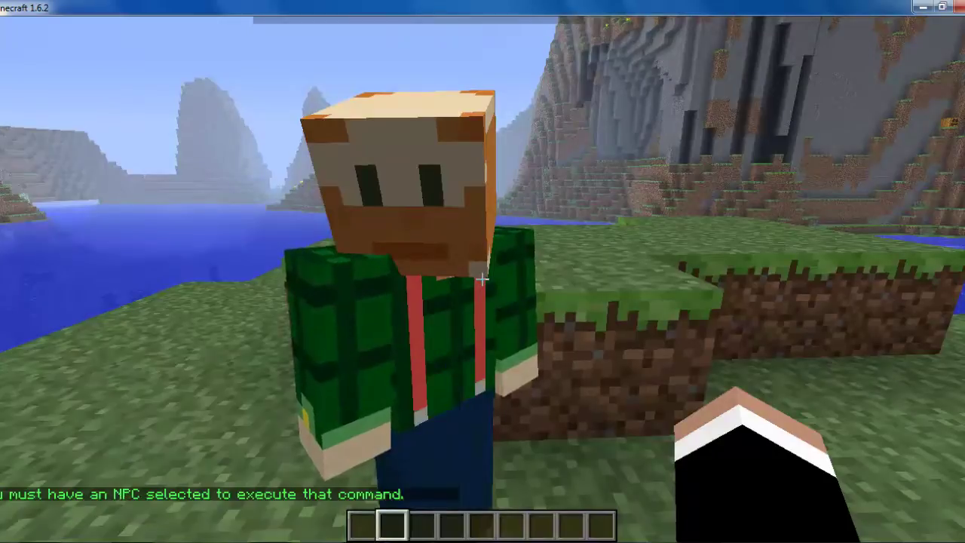
- Select the Archer NPC with the command /npc select while standing near it
{"action": "type", "text": "st"}
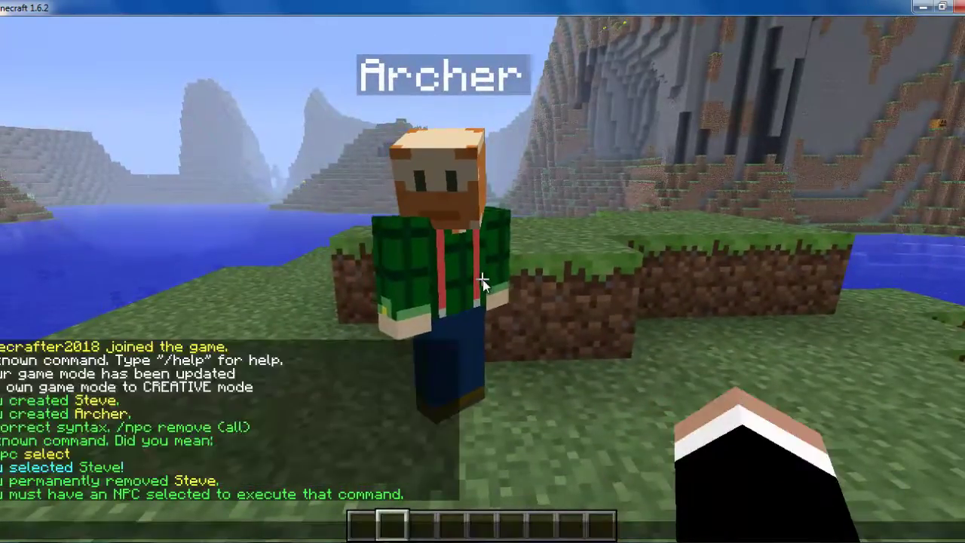
{"action": "type", "text": "/npc sle"}
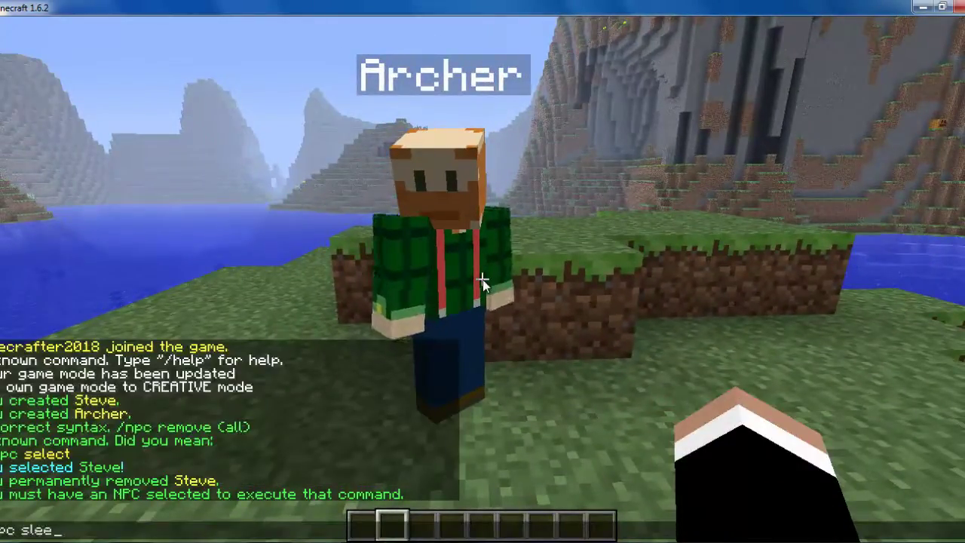
{"action": "key", "text": "BackSpace"}
{"action": "key", "text": "BackSpace"}
{"action": "key", "text": "BackSpace"}
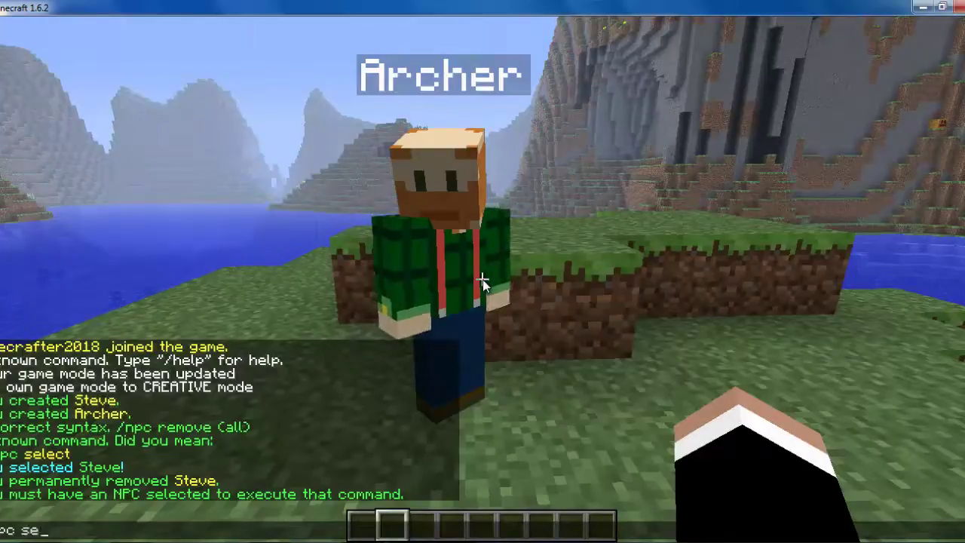
{"action": "type", "text": "elect"}
{"action": "key", "text": "Return"}
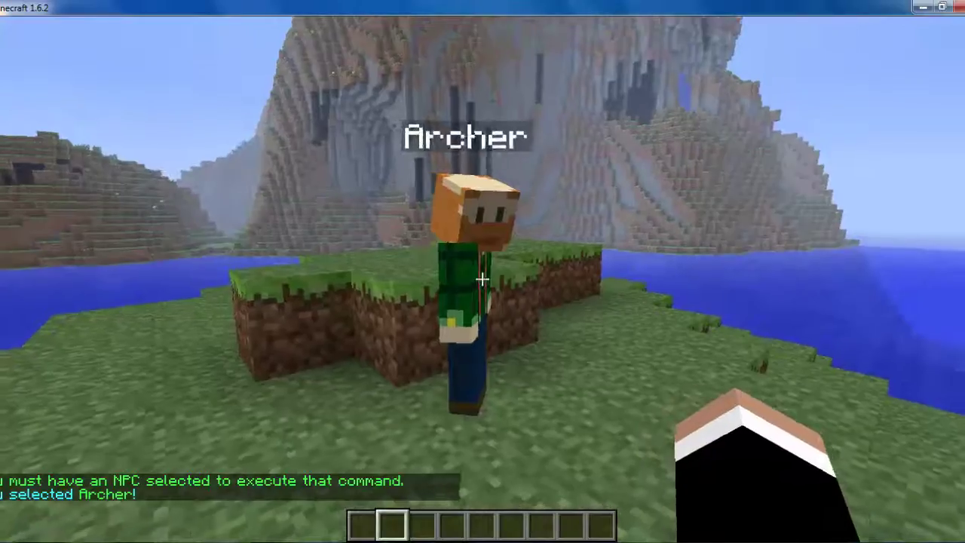
{"action": "key", "text": "w"}
{"action": "key", "text": "d"}
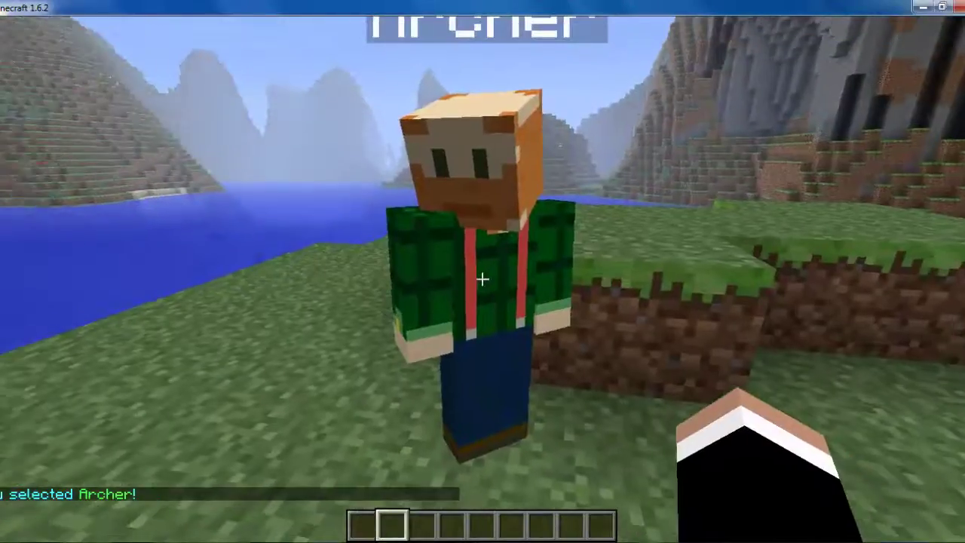
- Make Archer turn toward nearby players with the command /npc lookclose
{"action": "key", "text": "t"}
{"action": "key", "text": "Up"}
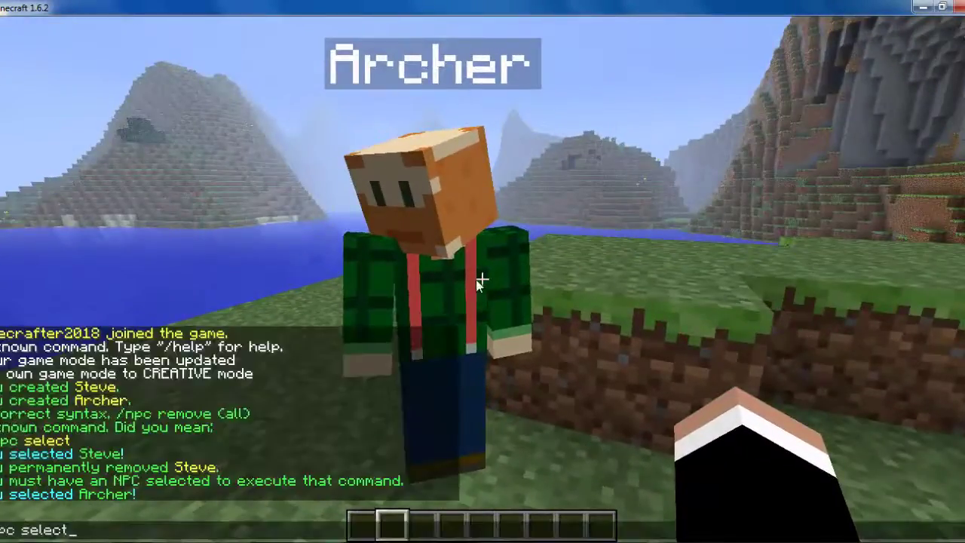
{"action": "key", "text": "a"}
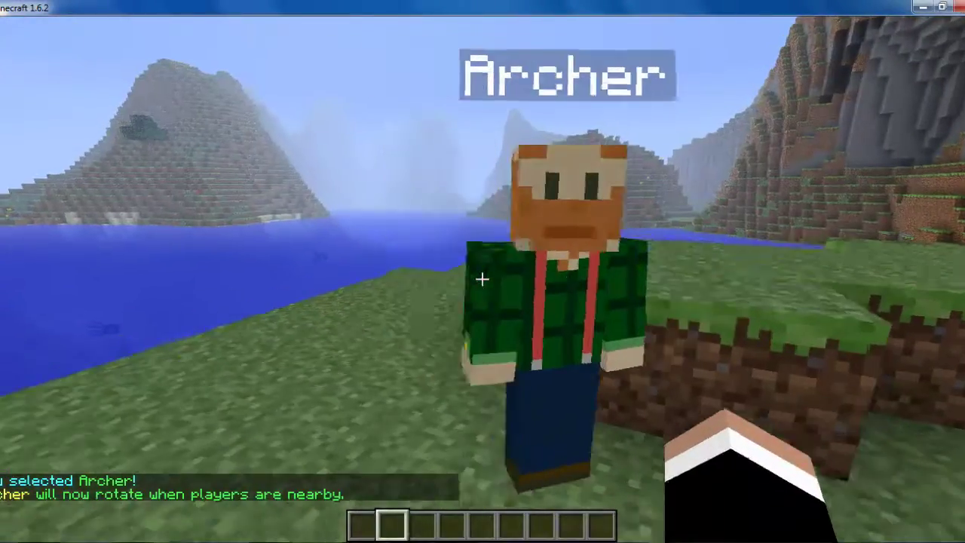
- Move away from Archer and back again to check whether its head follows the player
{"action": "key", "text": "s"}
{"action": "key", "text": "d"}
{"action": "key", "text": "s"}
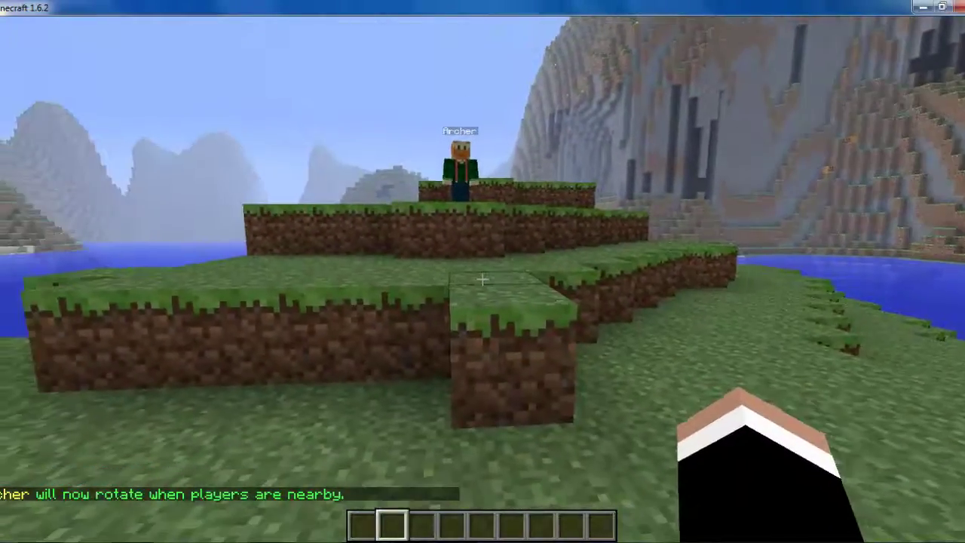
{"action": "key", "text": "a"}
{"action": "key", "text": "w"}
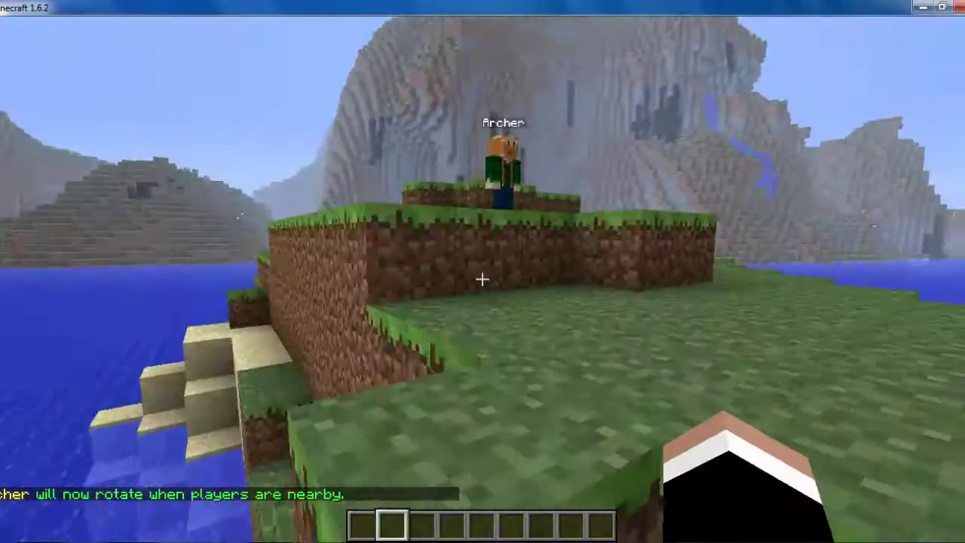
{"action": "key", "text": "w"}
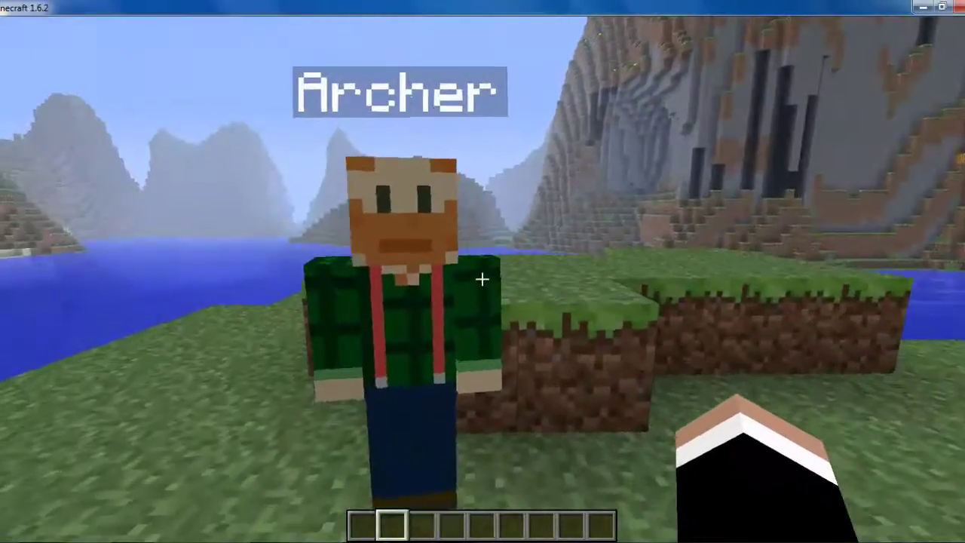
- Enter the equipment editor for Archer with the command /npc equip and return to the game view
{"action": "key", "text": "t"}
{"action": "type", "text": "/npc "}
{"action": "type", "text": "equip"}
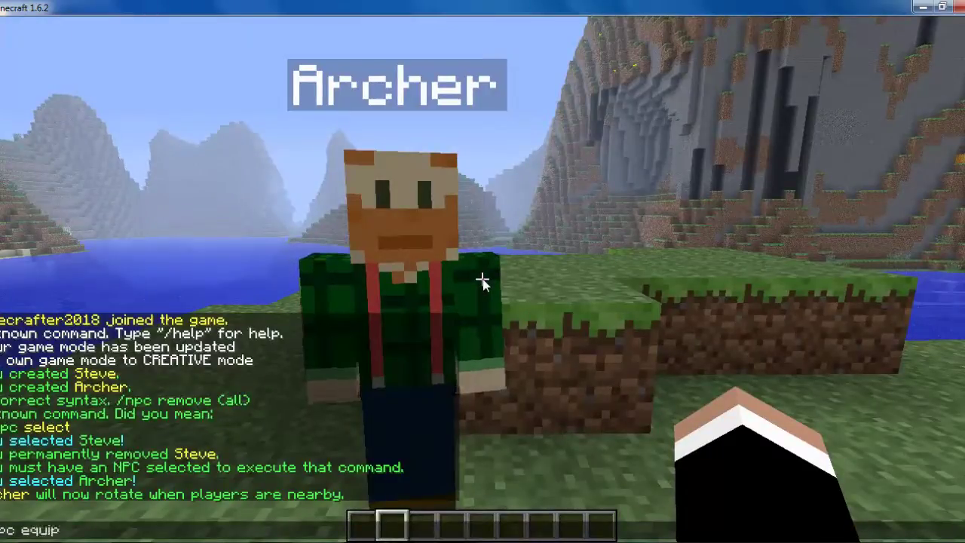
{"action": "key", "text": "Return"}
{"action": "key", "text": "t"}
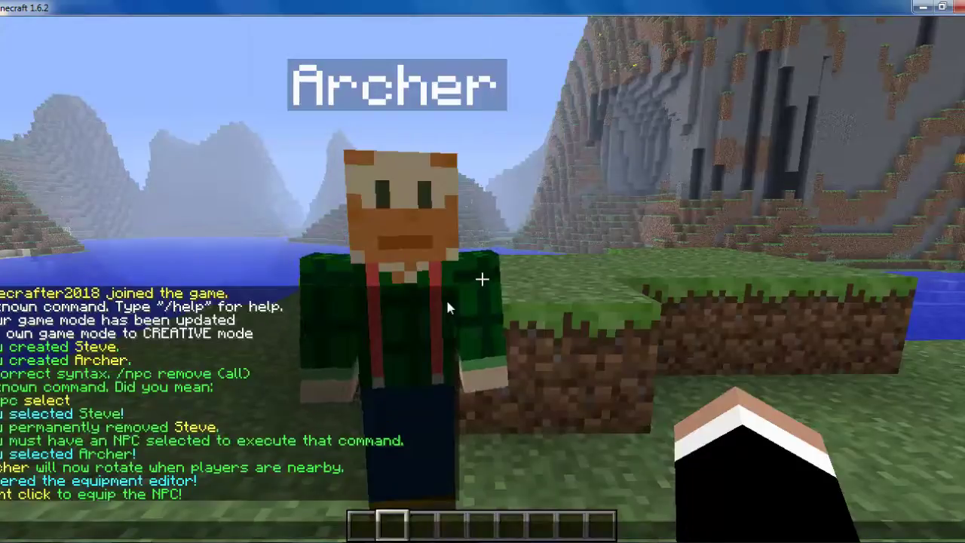
{"action": "key", "text": "Escape"}
- Search the creative inventory for iron and put an Iron Sword in the first hotbar slot
{"action": "key", "text": "e"}
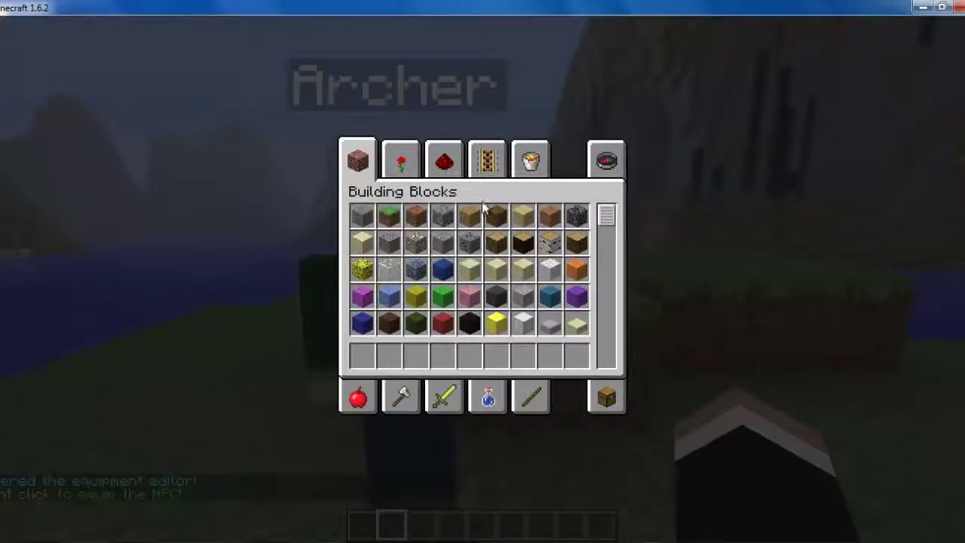
{"action": "left_click", "coordinate": [611, 164]}
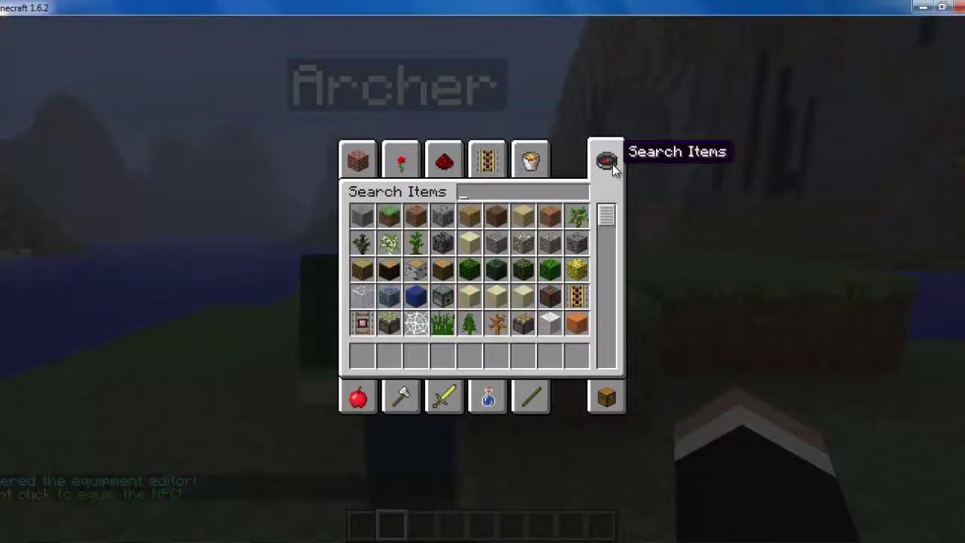
{"action": "type", "text": "iron"}
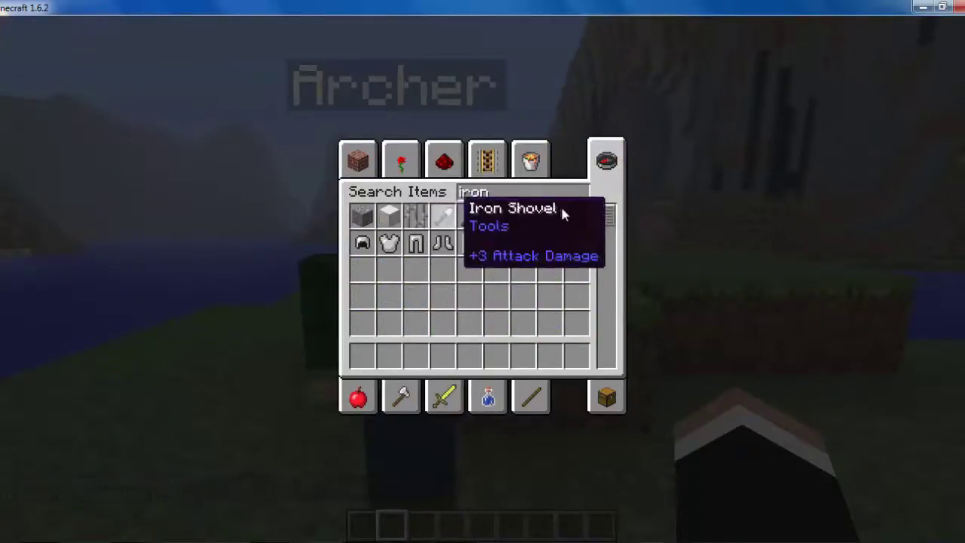
{"action": "left_click", "coordinate": [550, 217]}
{"action": "left_click", "coordinate": [360, 356]}
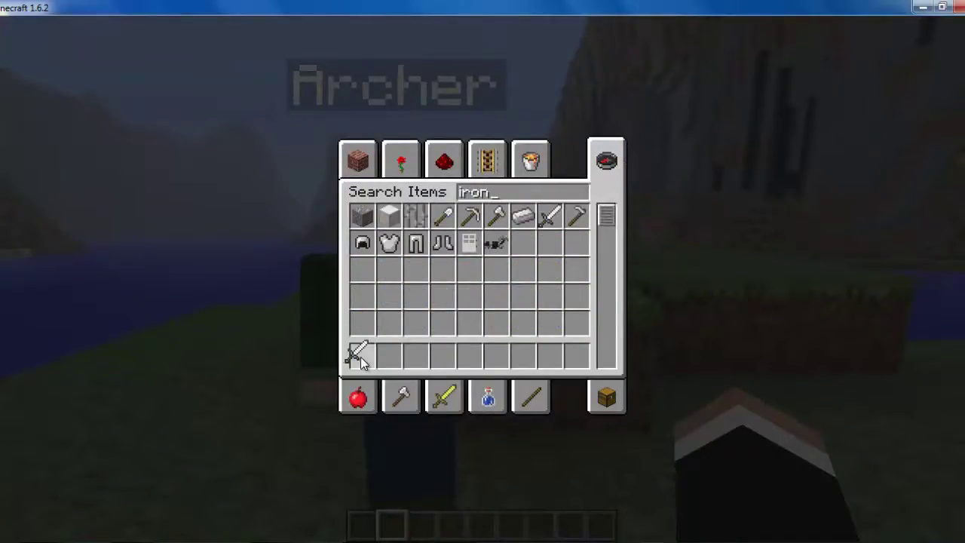
{"action": "key", "text": "Escape"}
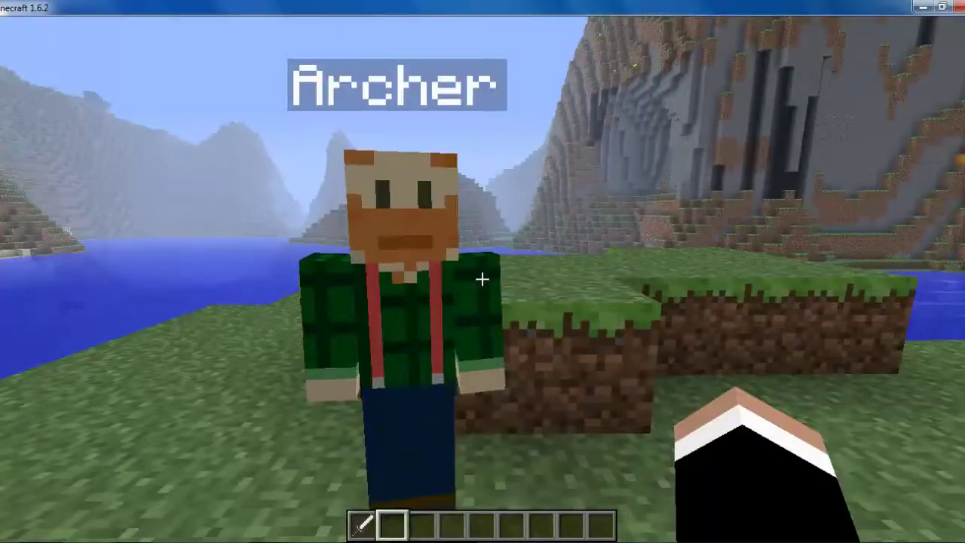
- Hold the Iron Sword, equip Archer with it, and view the armed NPC from the front
{"action": "key", "text": "1"}
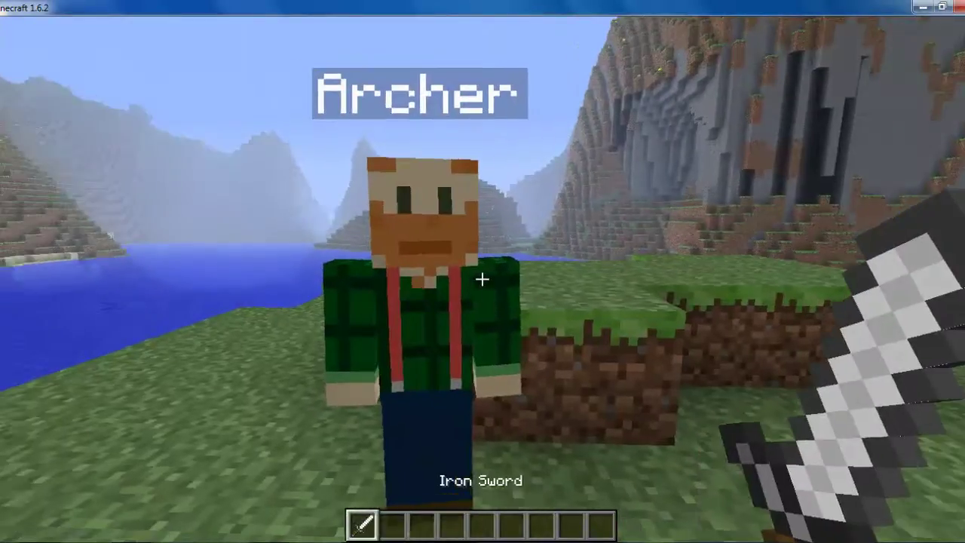
{"action": "right_click", "coordinate": [483, 279]}
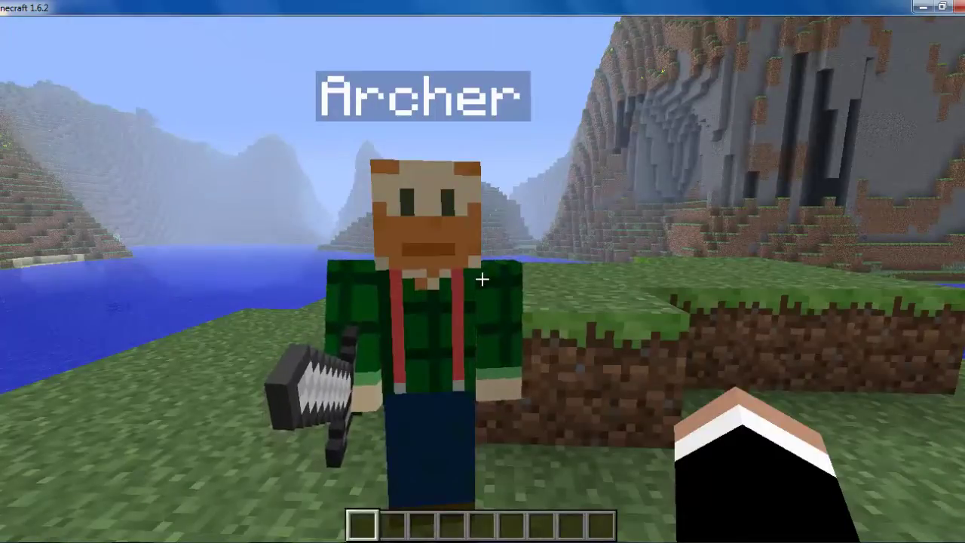
{"action": "key", "text": "d"}
{"action": "scroll", "coordinate": [482, 279], "scroll_direction": "up", "scroll_amount": 1}
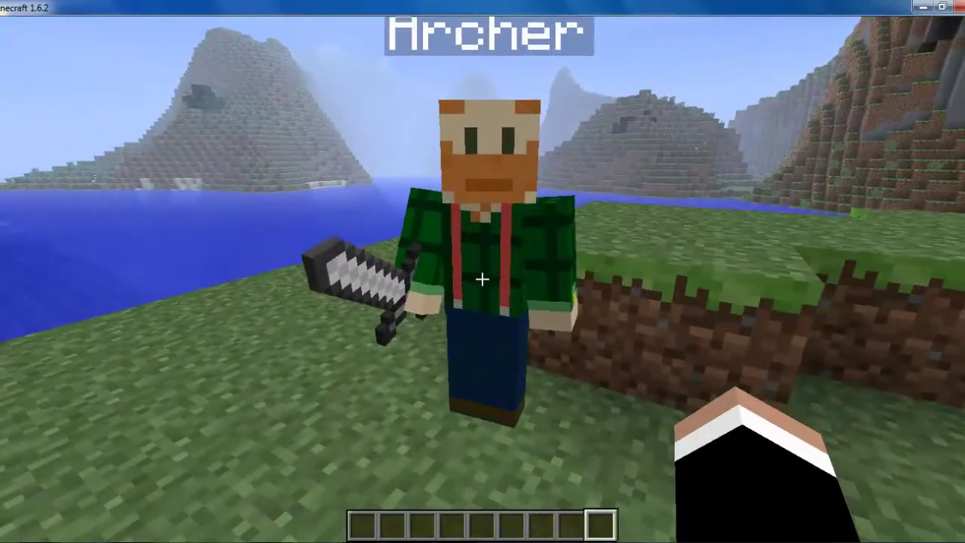
- Leave Archer's equipment editor by running the command /npc equip
{"action": "key", "text": "slash"}
{"action": "type", "text": "npc"}
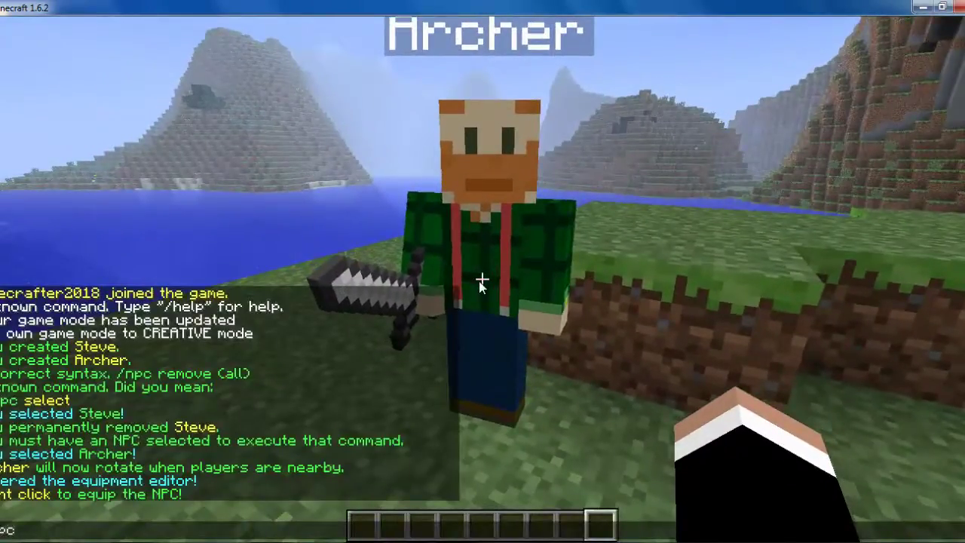
{"action": "type", "text": " equip"}
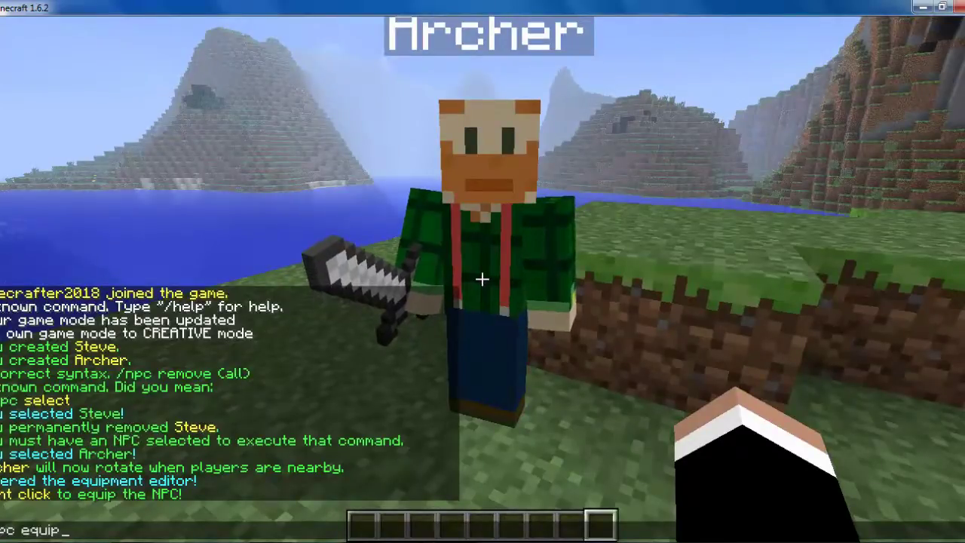
{"action": "key", "text": "Return"}
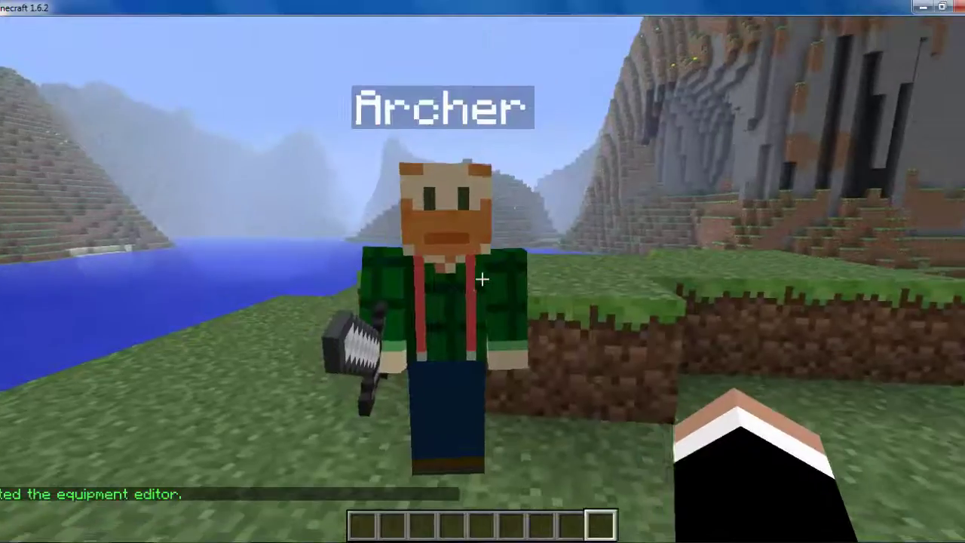
- Enter the text editor for Archer with the command /npc text
{"action": "key", "text": "t"}
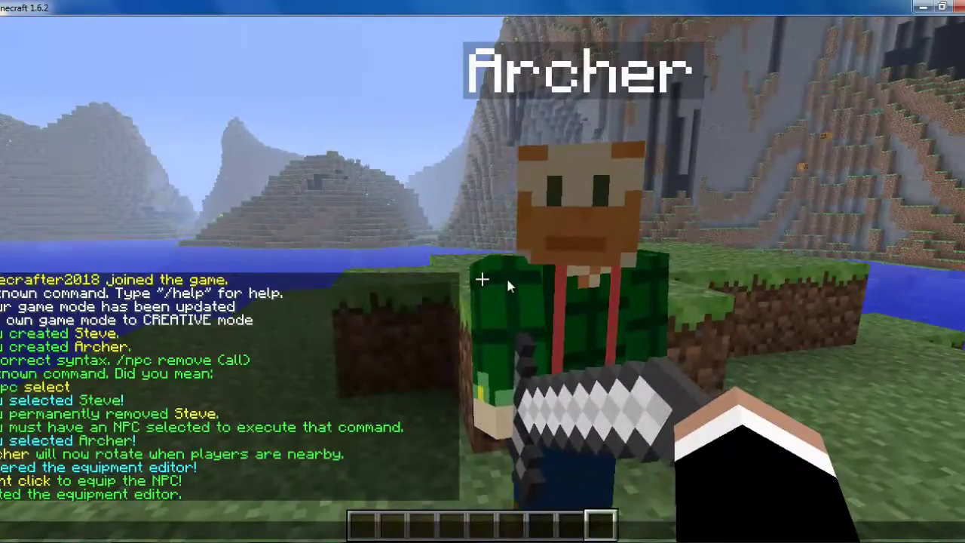
{"action": "type", "text": "/npc"}
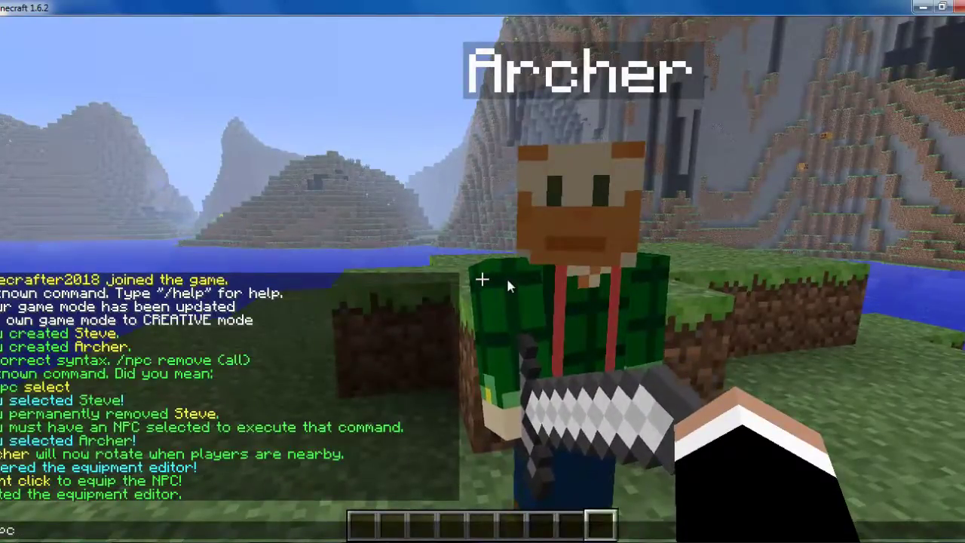
{"action": "type", "text": " text"}
{"action": "key", "text": "Return"}
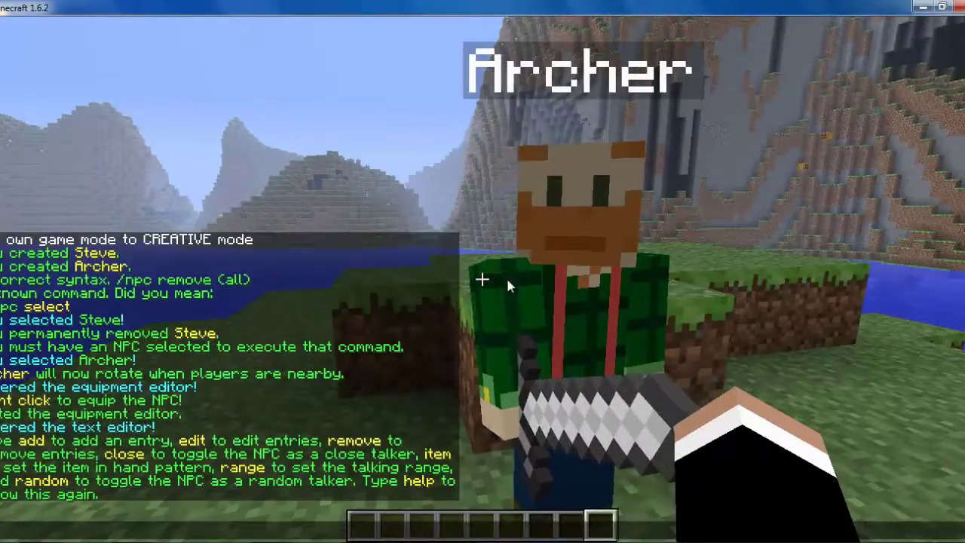
- Add the text entry "Hello, I am a test for YouTube!" to Archer using the add option
{"action": "type", "text": "add"}
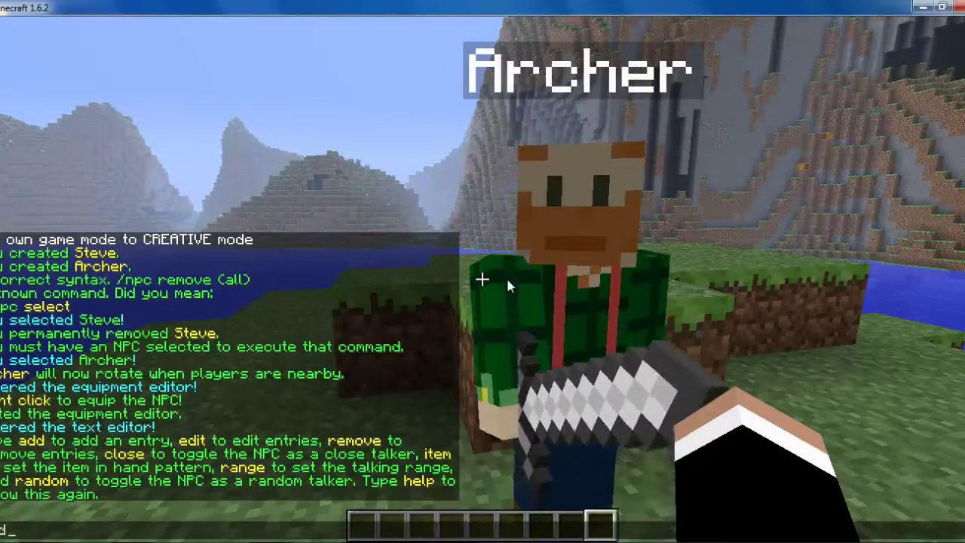
{"action": "key", "text": "Return"}
{"action": "key", "text": "t"}
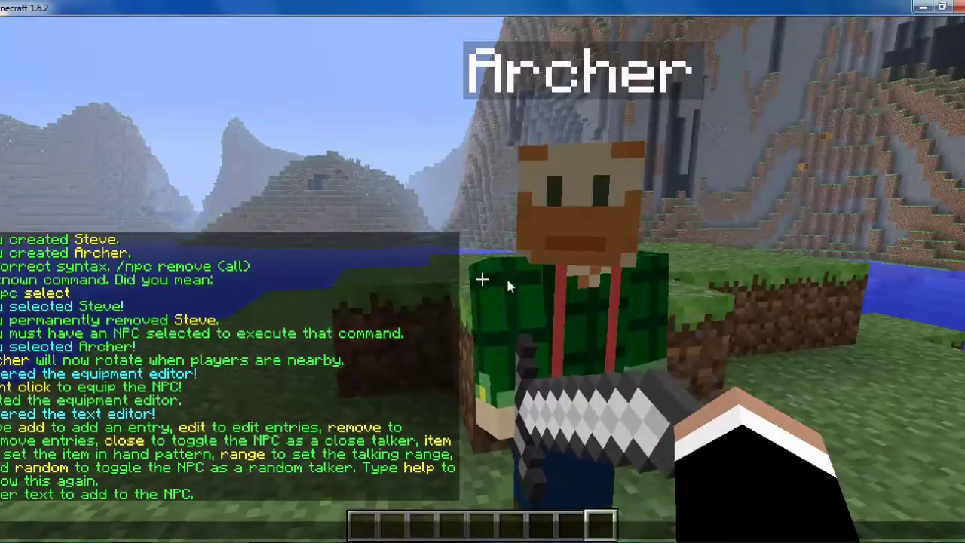
{"action": "type", "text": "Hello, I am a tes"}
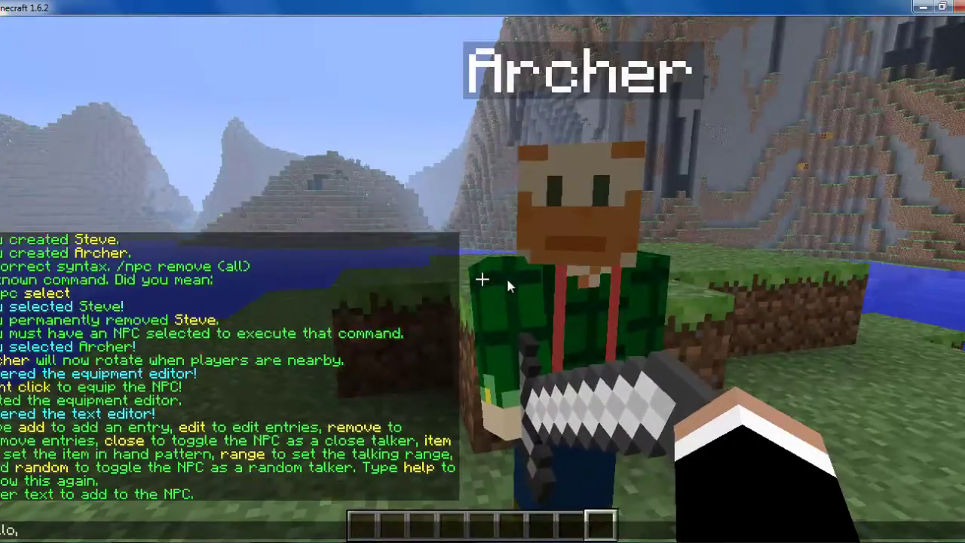
{"action": "type", "text": "t for"}
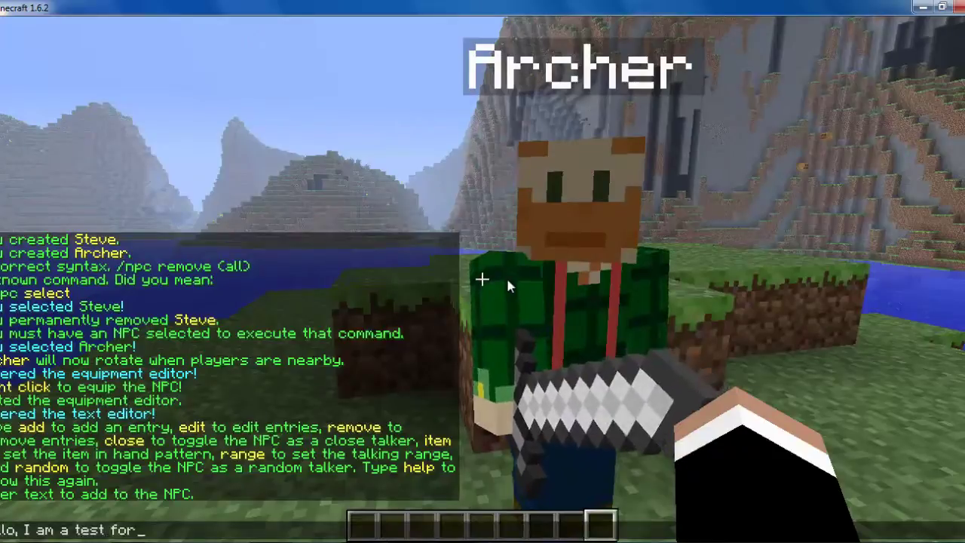
{"action": "type", "text": " YouTube!"}
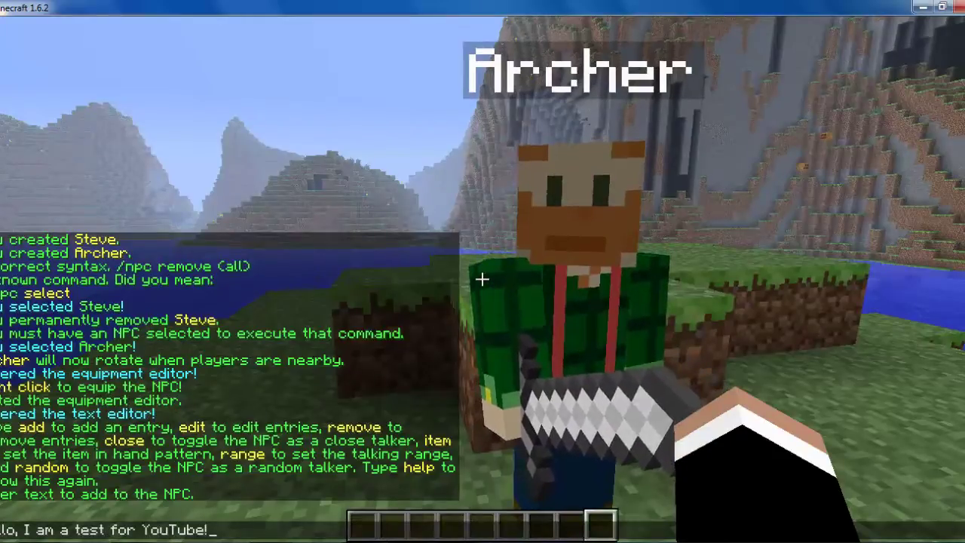
{"action": "key", "text": "Return"}
- Toggle Archer as a close talker with the close option and interact with the NPC to trigger its greeting
{"action": "key", "text": "t"}
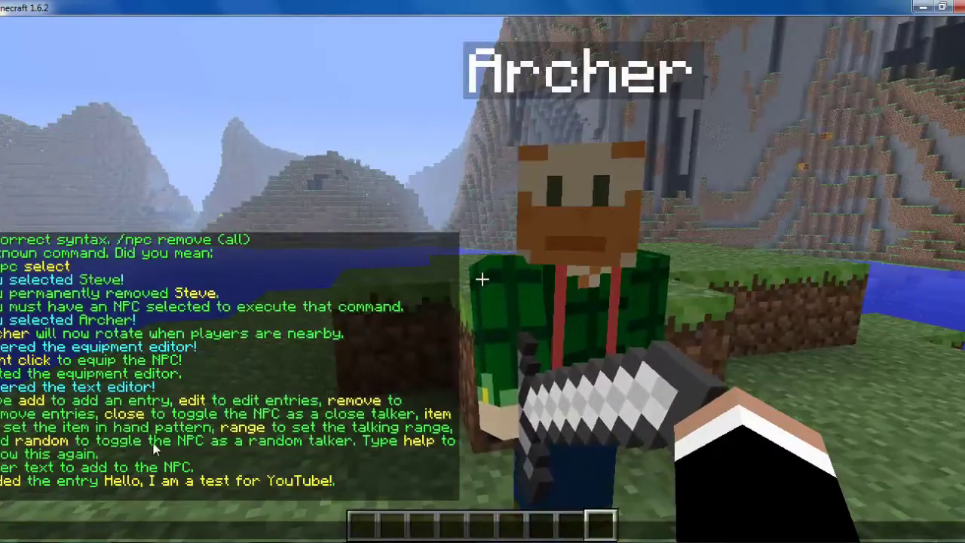
{"action": "type", "text": "s"}
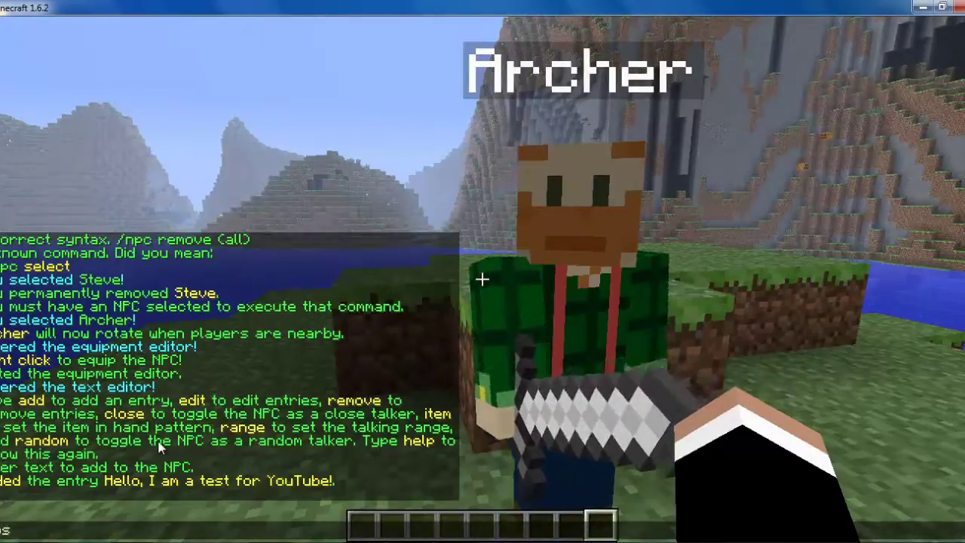
{"action": "type", "text": "e"}
{"action": "key", "text": "Return"}
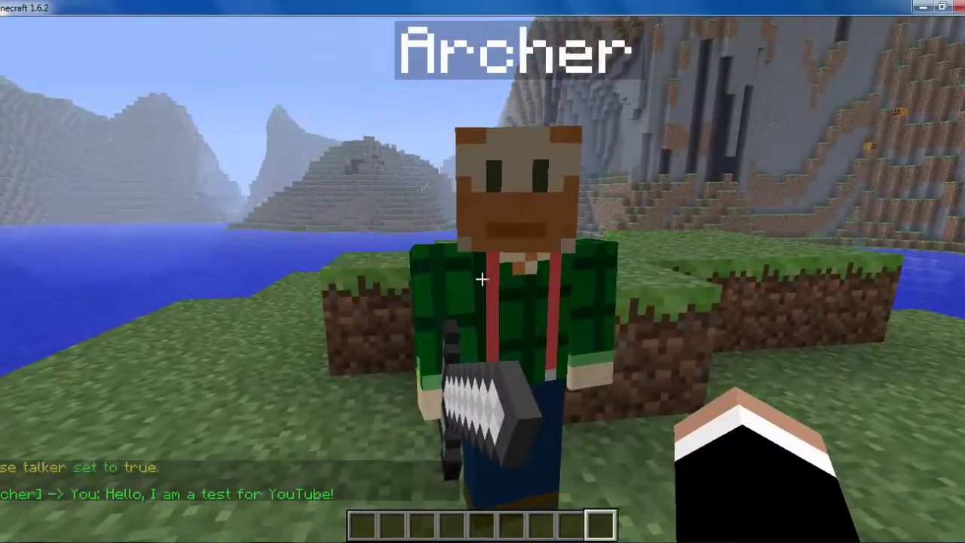
{"action": "key", "text": "d"}
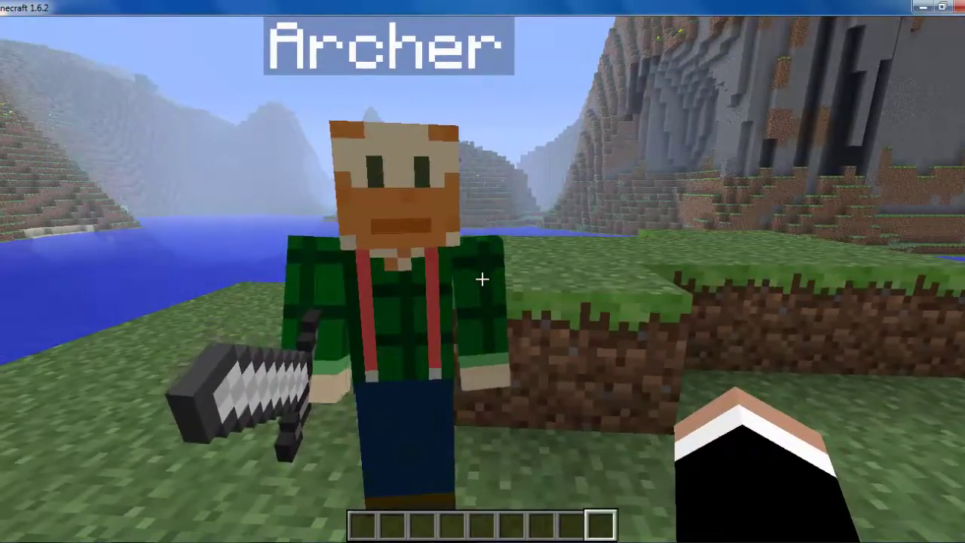
{"action": "right_click", "coordinate": [483, 279]}
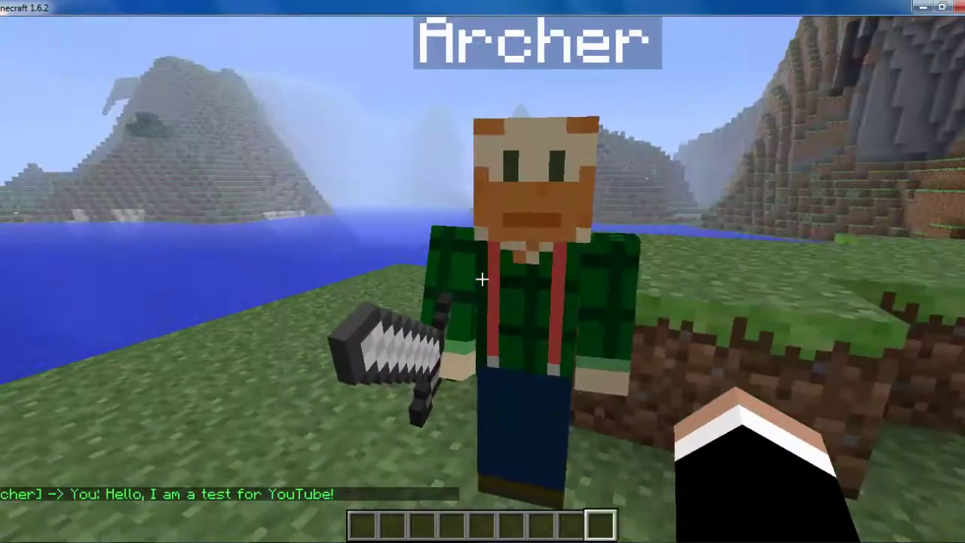
- Set Archer's talking range to 10 with the range option
{"action": "key", "text": "t"}
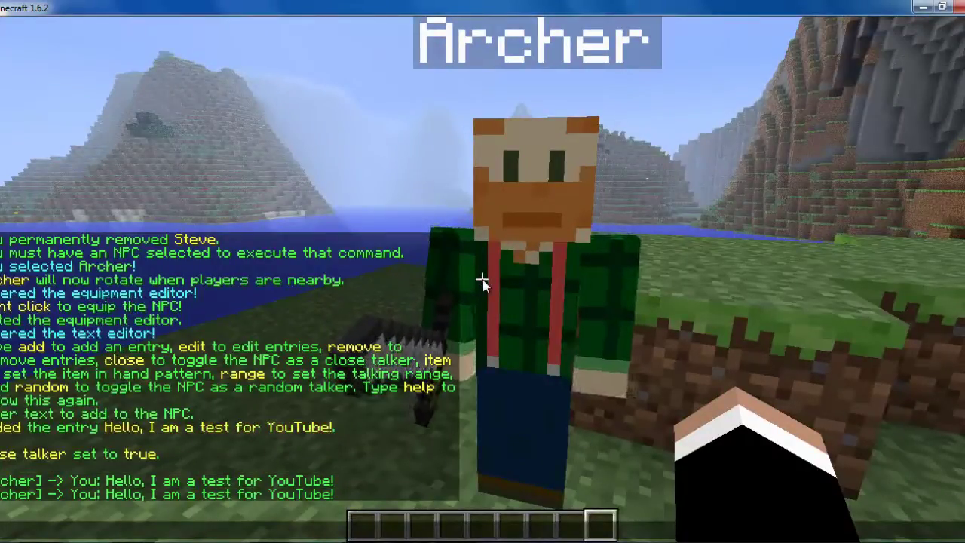
{"action": "type", "text": "range 10"}
{"action": "key", "text": "Return"}
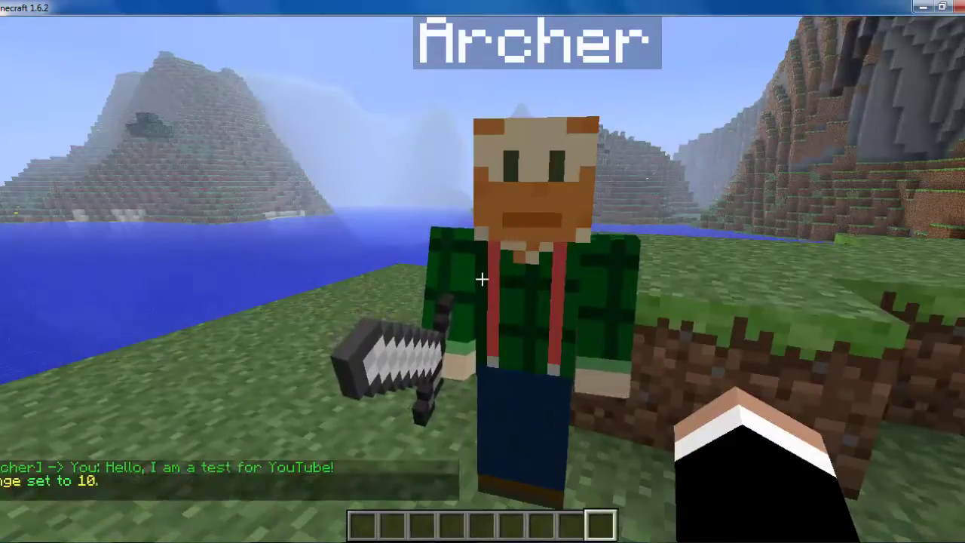
- Walk away from Archer and back again to check at what distance the NPC speaks
{"action": "key", "text": "s"}
{"action": "key", "text": "s"}
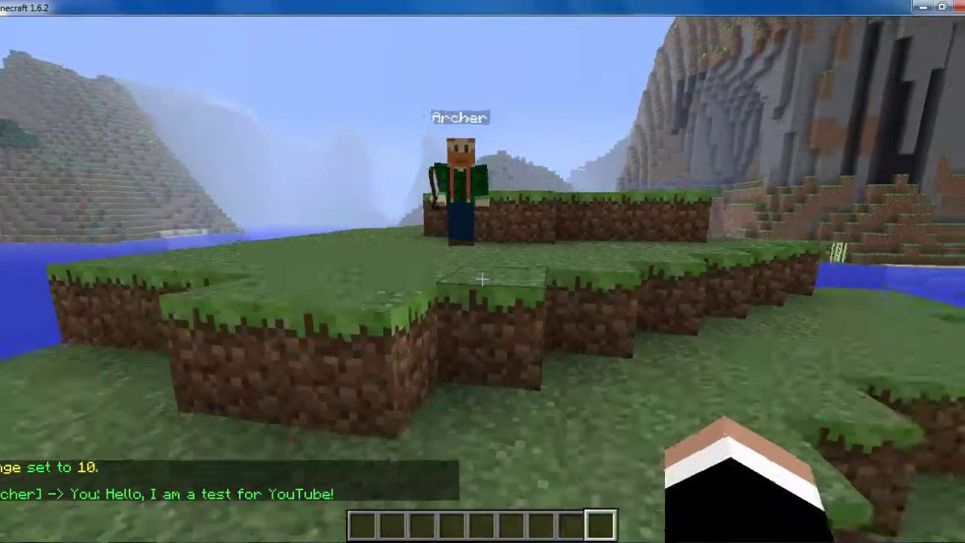
{"action": "key", "text": "w"}
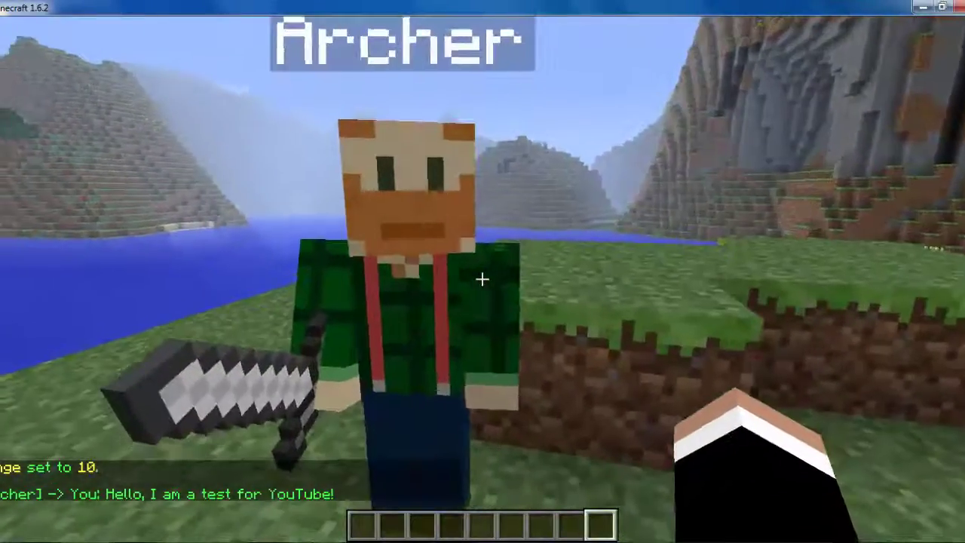
{"action": "key", "text": "s"}
{"action": "key", "text": "w"}
{"action": "key", "text": "w"}
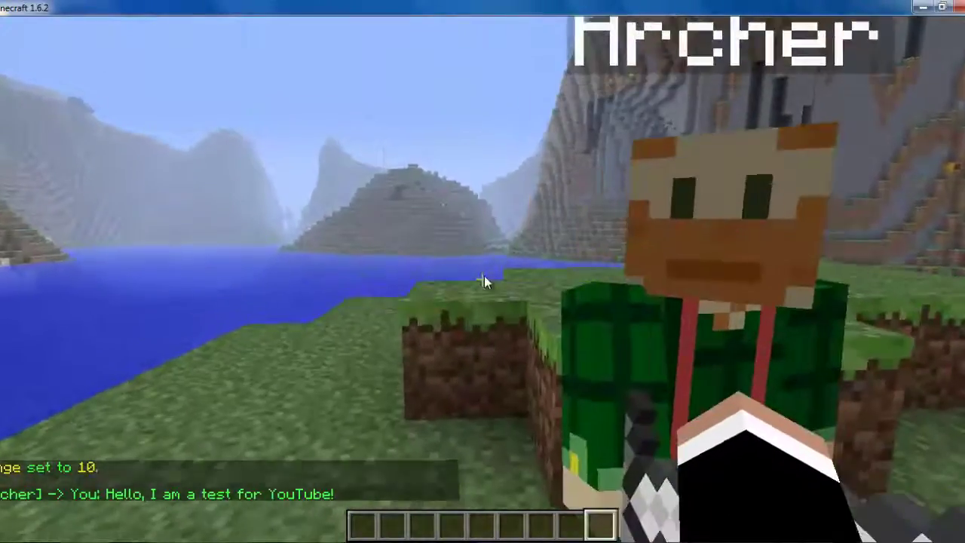
- Change Archer's existing text entry to "Hello, this is a edited entry." using the edit option
{"action": "key", "text": "t"}
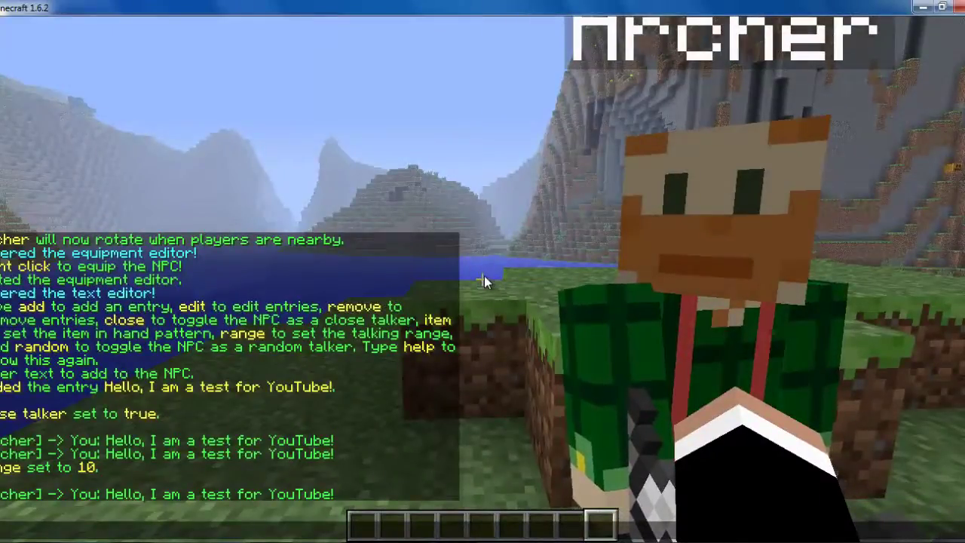
{"action": "type", "text": "edit"}
{"action": "key", "text": "Return"}
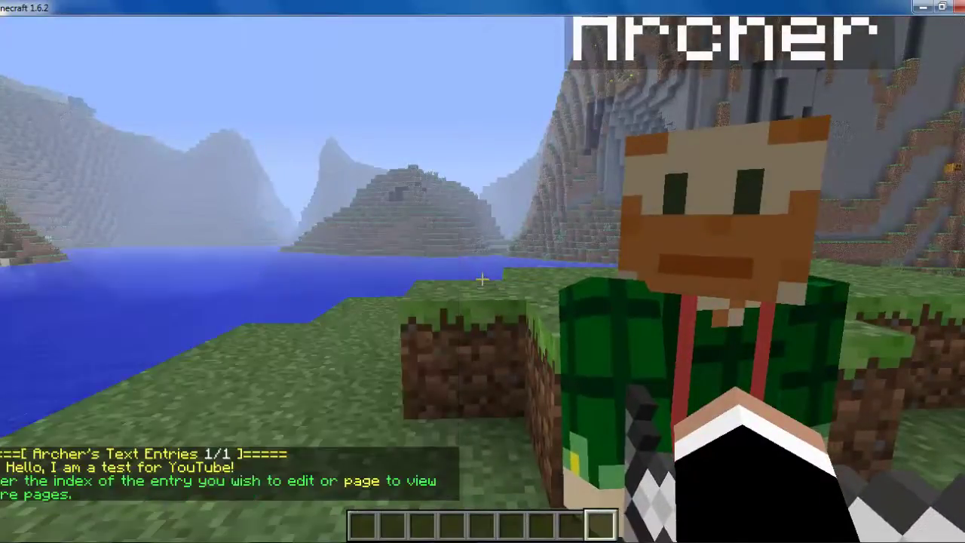
{"action": "key", "text": "t"}
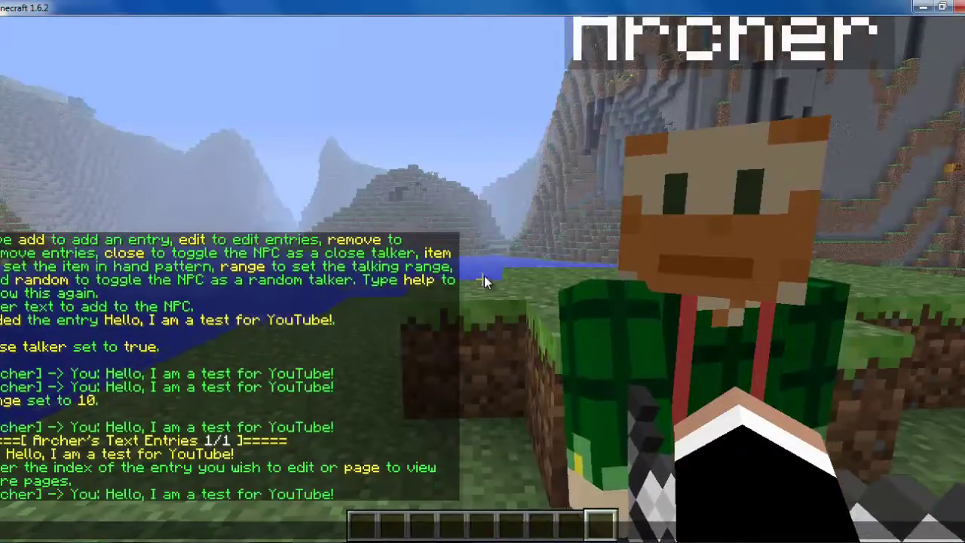
{"action": "key", "text": "Return"}
{"action": "key", "text": "t"}
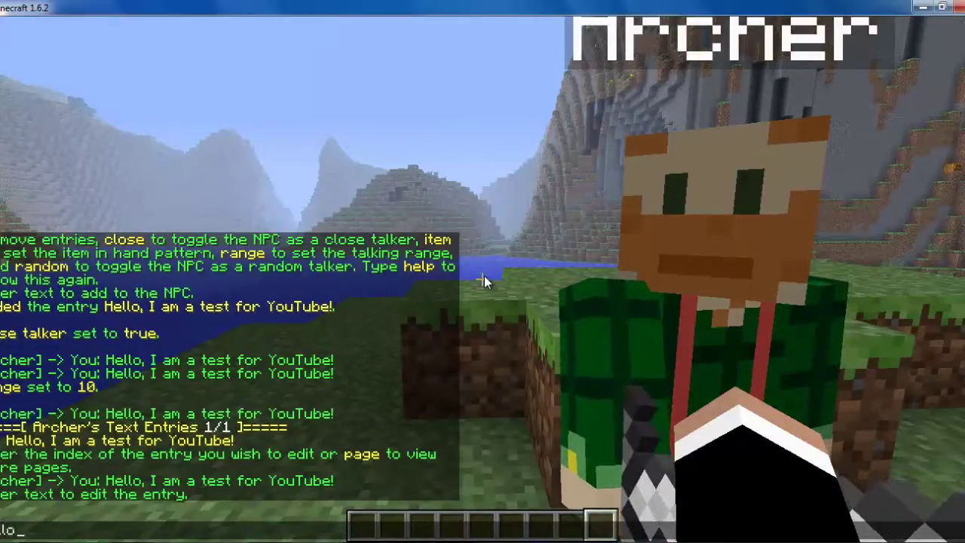
{"action": "type", "text": "Hello, this"}
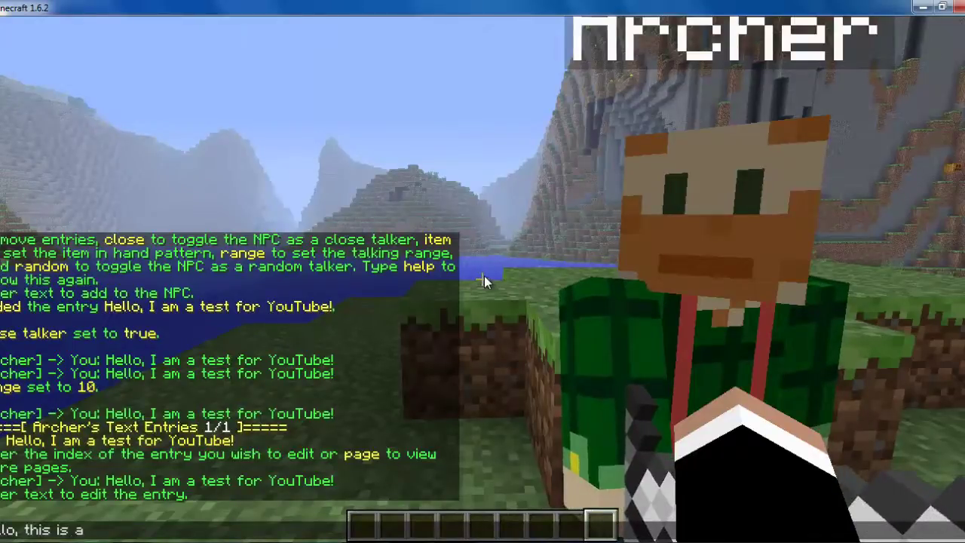
{"action": "type", "text": " is a edited"}
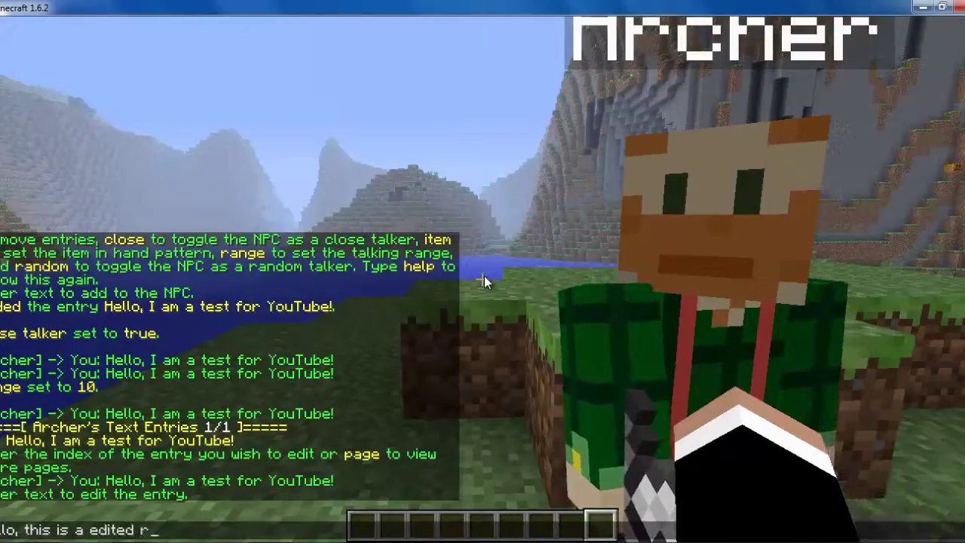
{"action": "type", "text": " entry."}
{"action": "key", "text": "Return"}
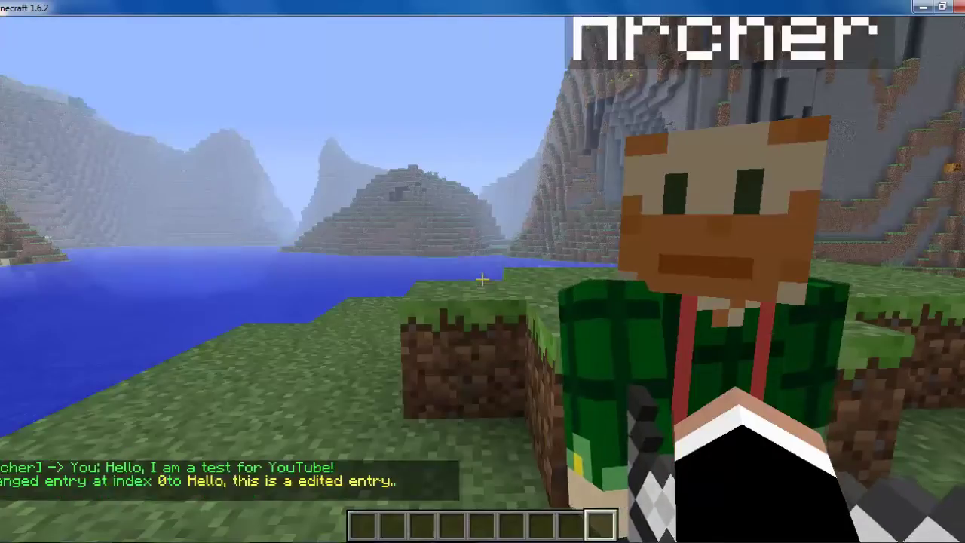
- List Archer's text entries with the edit option and review the editor options in the chat history
{"action": "key", "text": "t"}
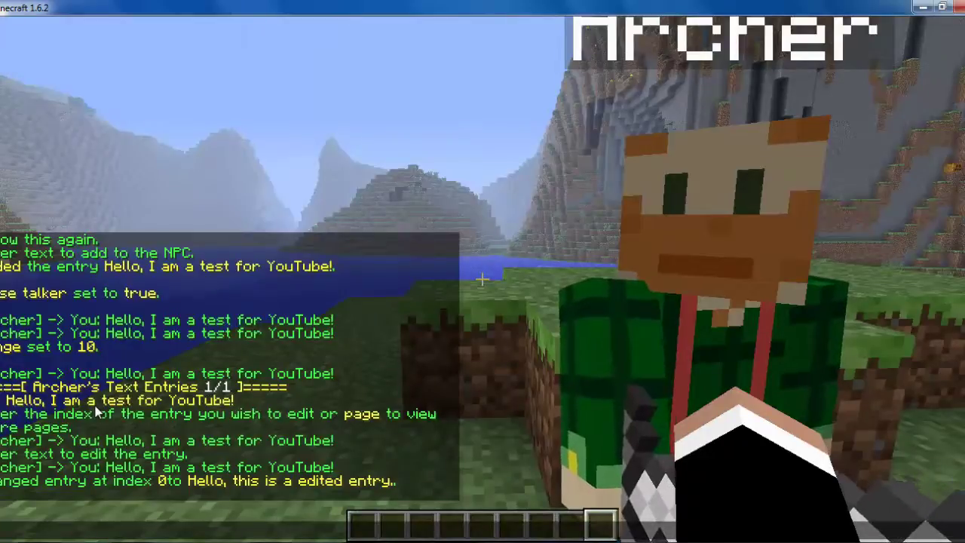
{"action": "type", "text": "edit"}
{"action": "key", "text": "Return"}
{"action": "key", "text": "t"}
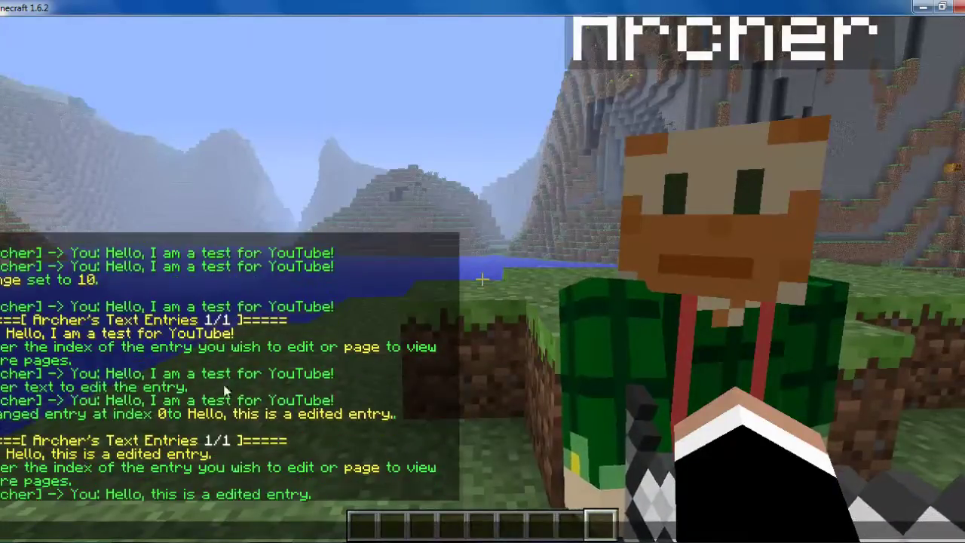
{"action": "scroll", "coordinate": [147, 441], "scroll_direction": "up", "scroll_amount": 6}
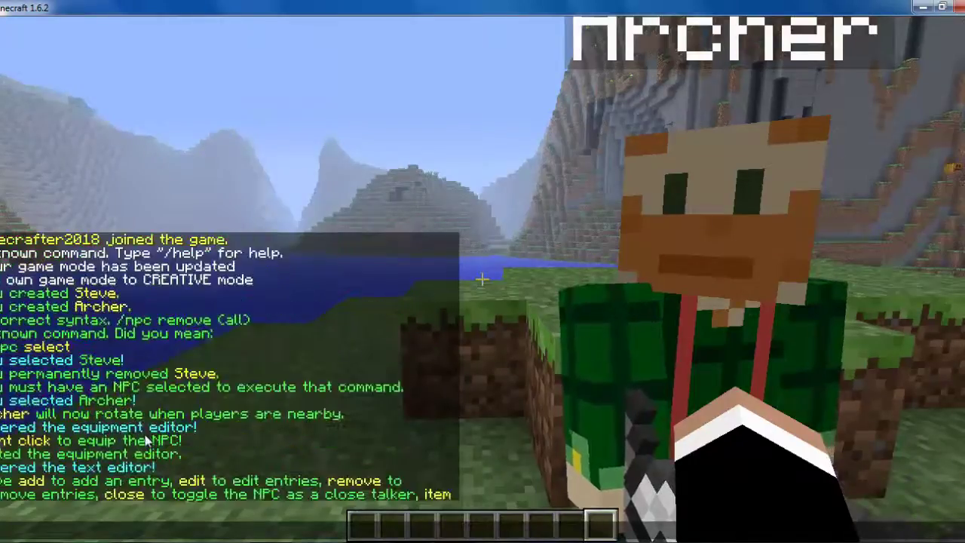
{"action": "scroll", "coordinate": [147, 441], "scroll_direction": "down", "scroll_amount": 8}
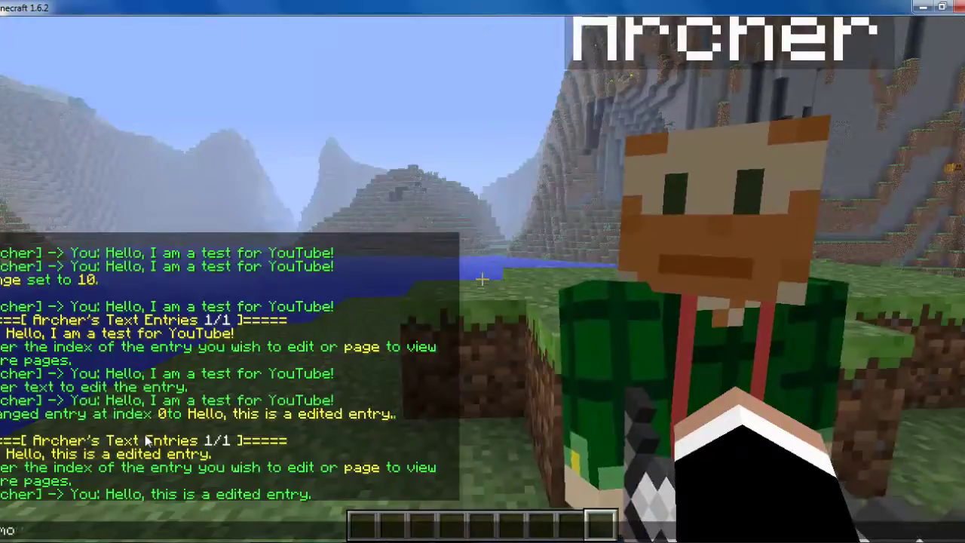
- Try to switch from the edit prompt to the remove option, and send "hello" as a text editor option
{"action": "type", "text": "re"}
{"action": "key", "text": "Return"}
{"action": "key", "text": "t"}
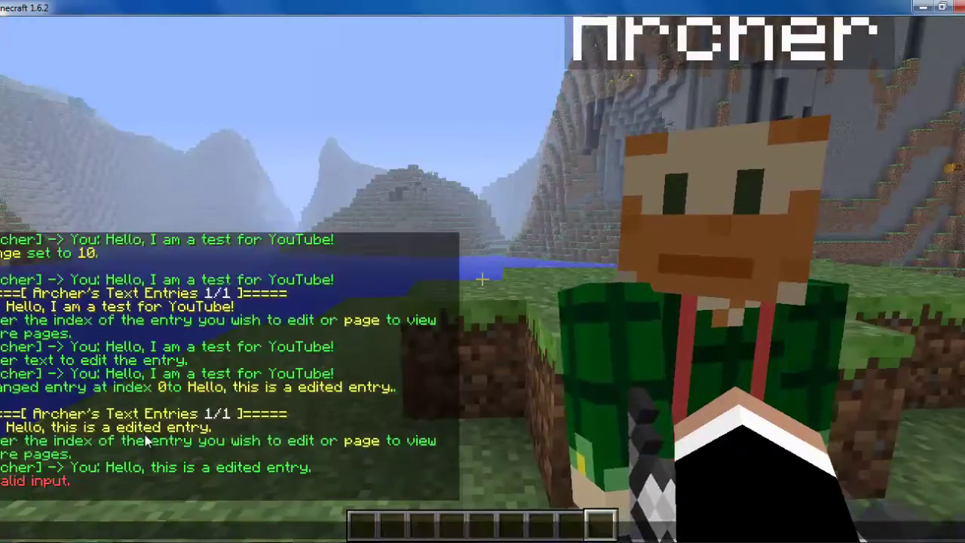
{"action": "key", "text": "Return"}
{"action": "key", "text": "t"}
{"action": "key", "text": "Return"}
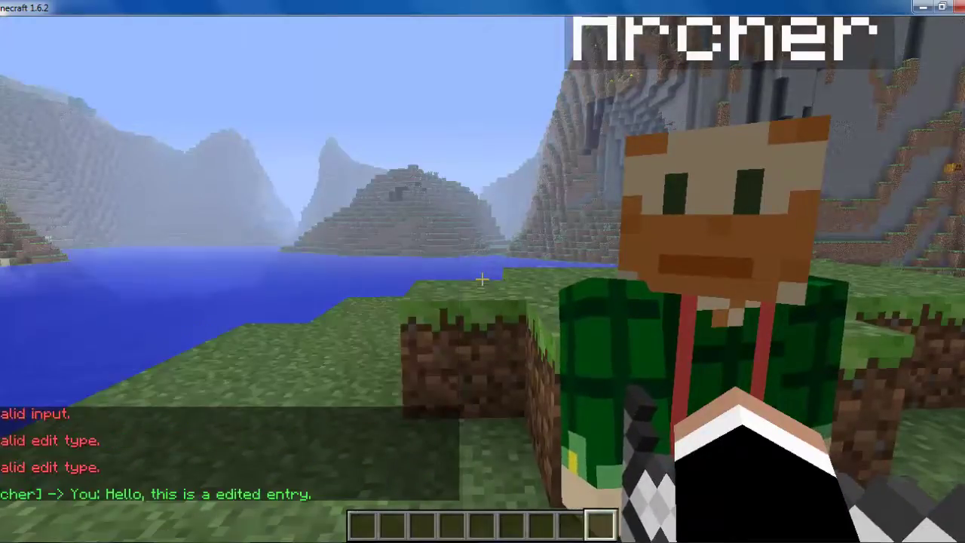
{"action": "key", "text": "t"}
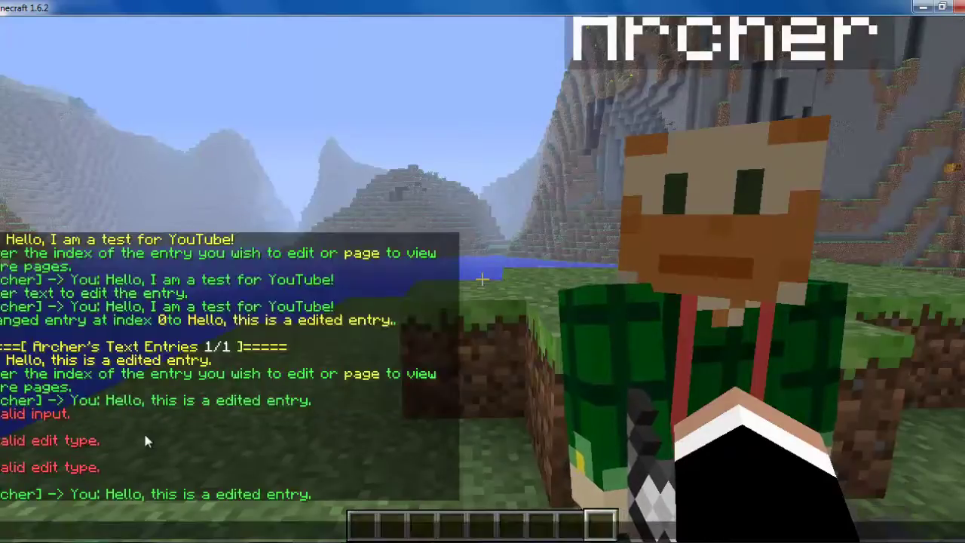
{"action": "type", "text": "hello"}
{"action": "key", "text": "Return"}
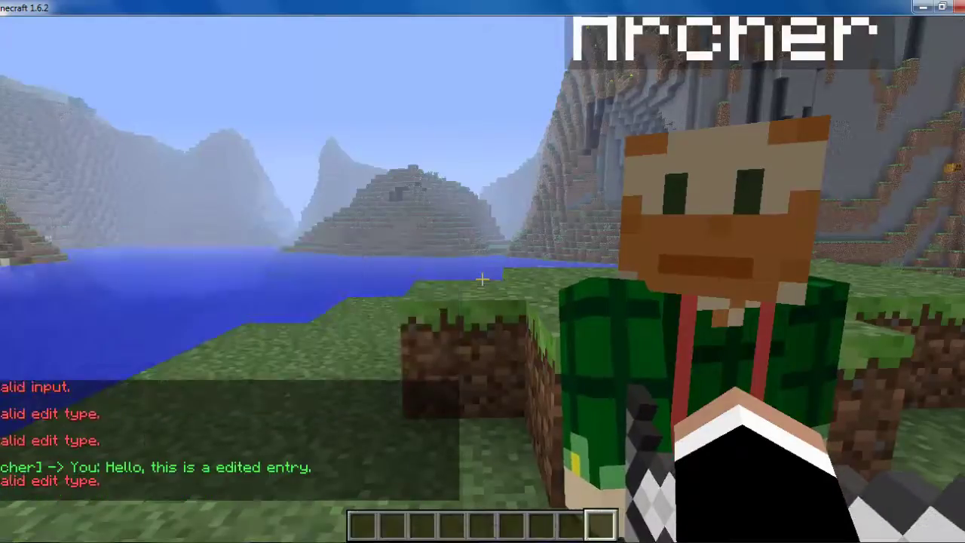
- Remove Archer's text entry at index 0 with the remove option and exit the text editor
{"action": "type", "text": "trange"}
{"action": "key", "text": "BackSpace"}
{"action": "key", "text": "BackSpace"}
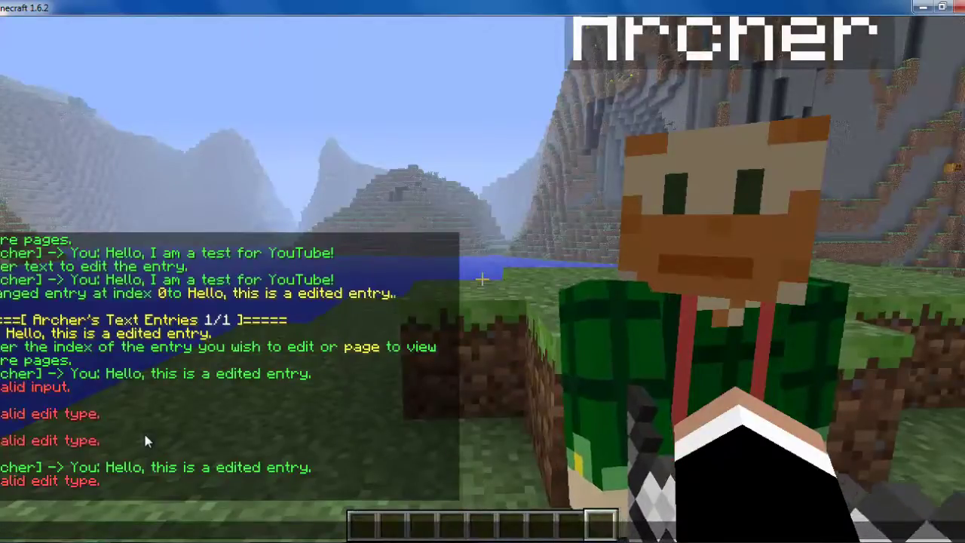
{"action": "type", "text": "remove"}
{"action": "key", "text": "Return"}
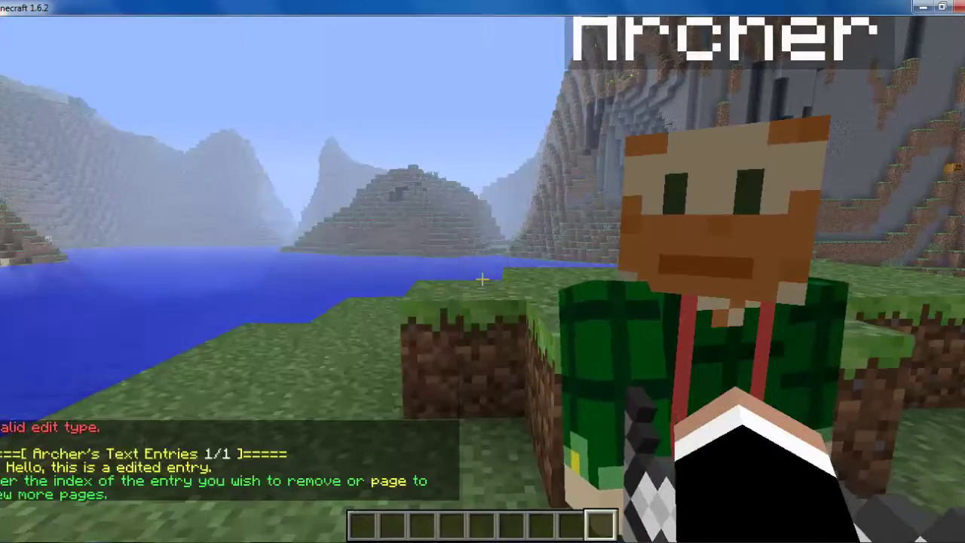
{"action": "key", "text": "t"}
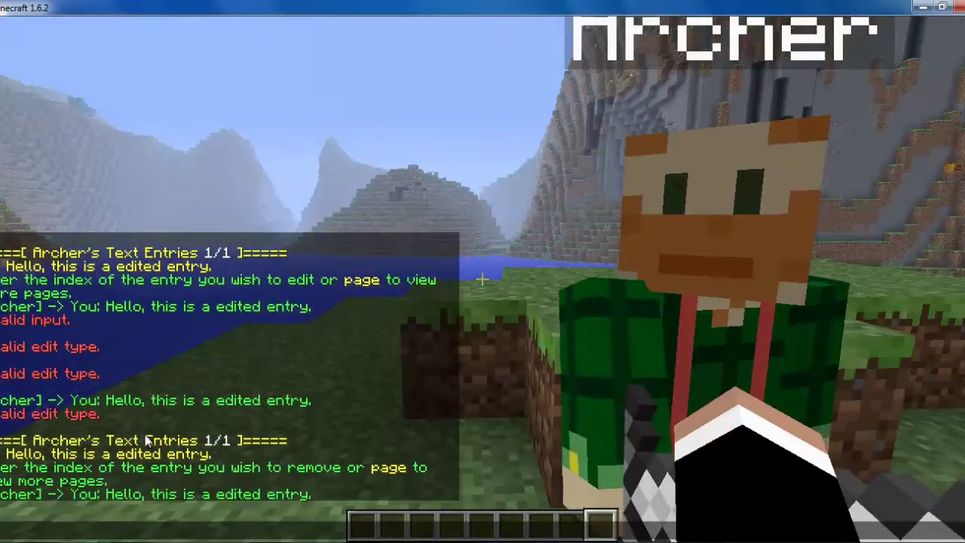
{"action": "key", "text": "Return"}
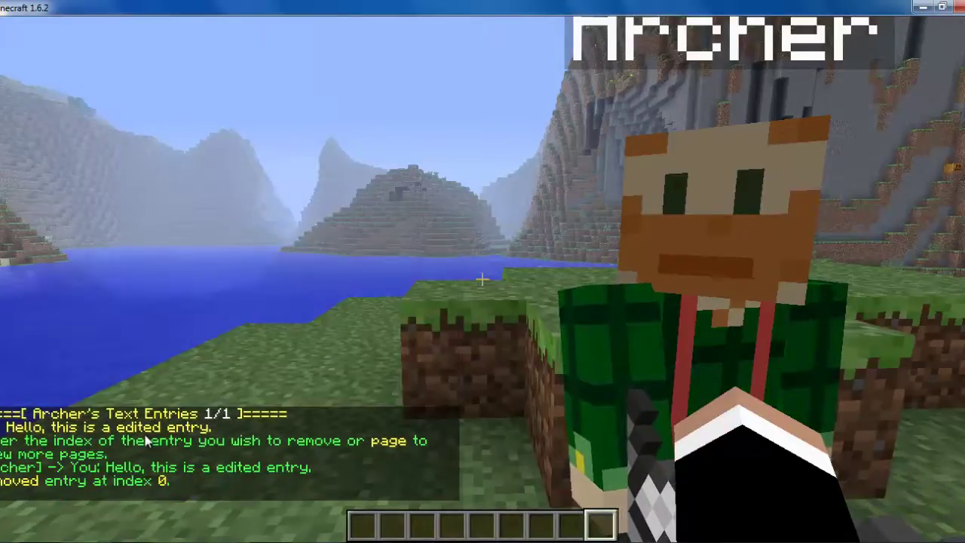
{"action": "key", "text": "t"}
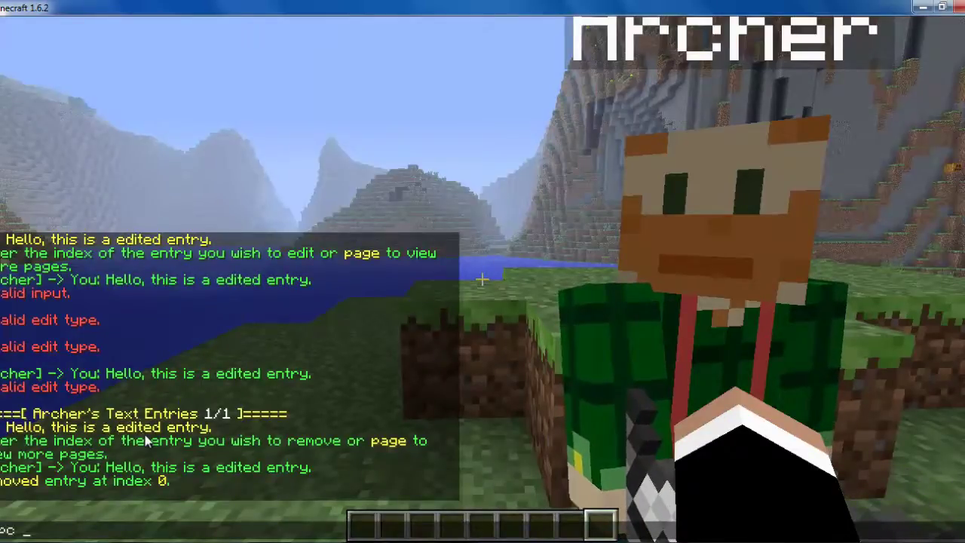
{"action": "key", "text": "Return"}
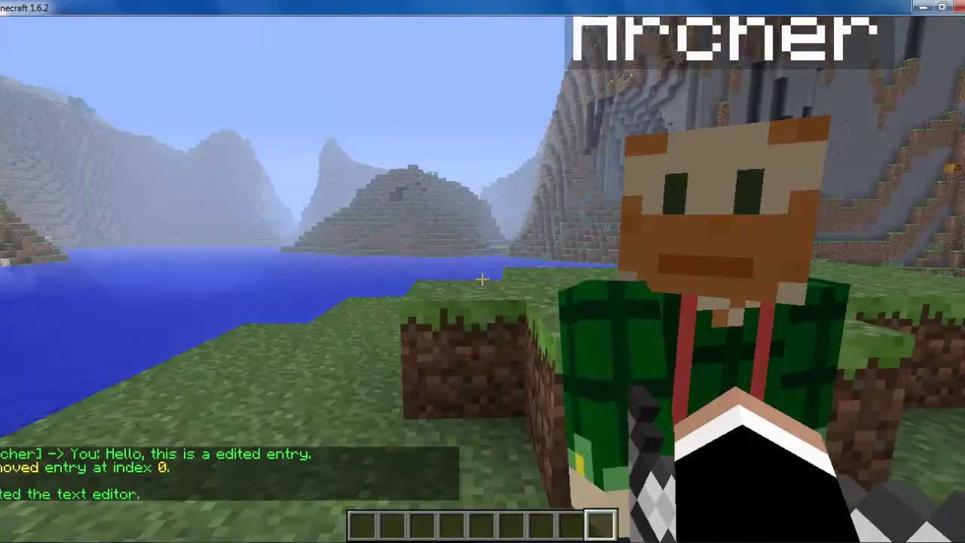
- Back away from Archer and enter the linear waypoint editor with /npc path
{"action": "key", "text": "s"}
{"action": "key", "text": "a"}
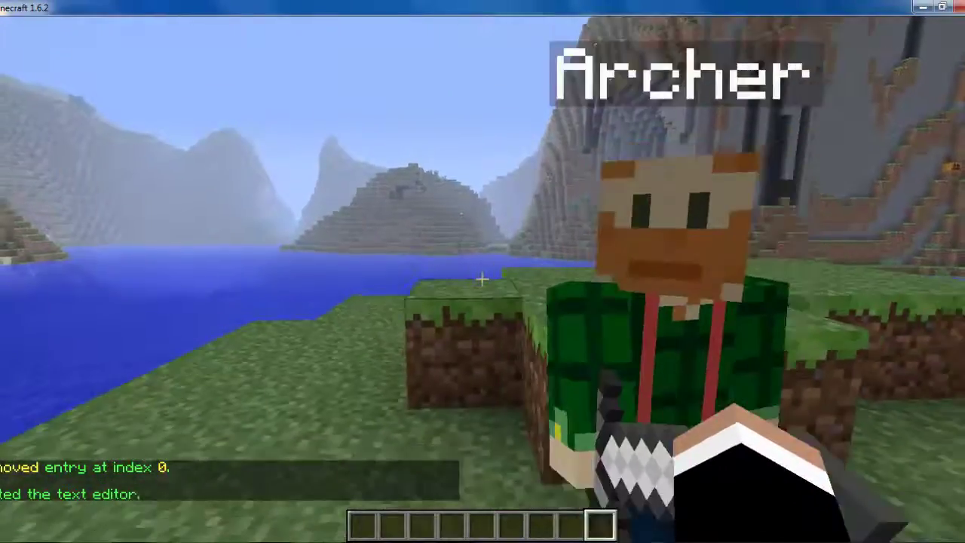
{"action": "key", "text": "s"}
{"action": "type", "text": "t/nopc"}
{"action": "key", "text": "BackSpace"}
{"action": "key", "text": "BackSpace"}
{"action": "key", "text": "BackSpace"}
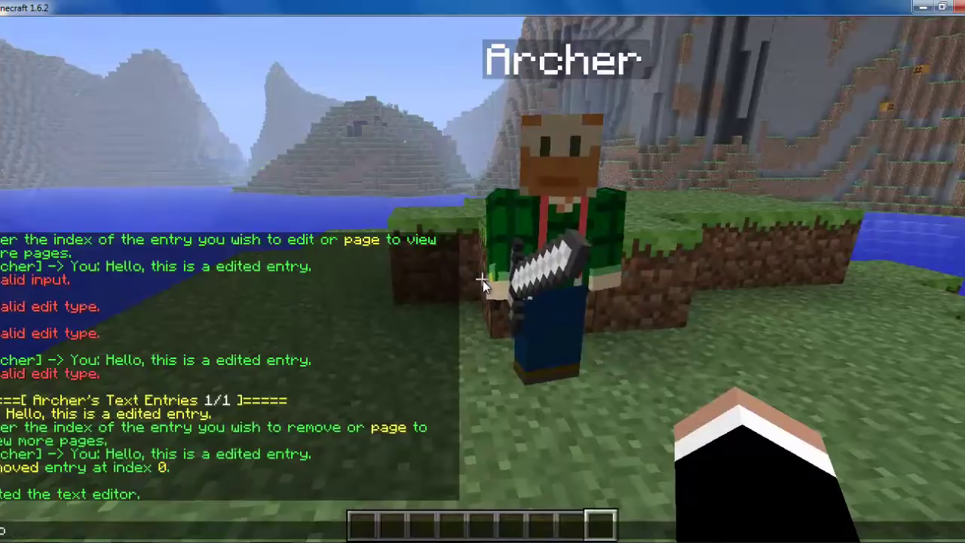
{"action": "type", "text": "pc path"}
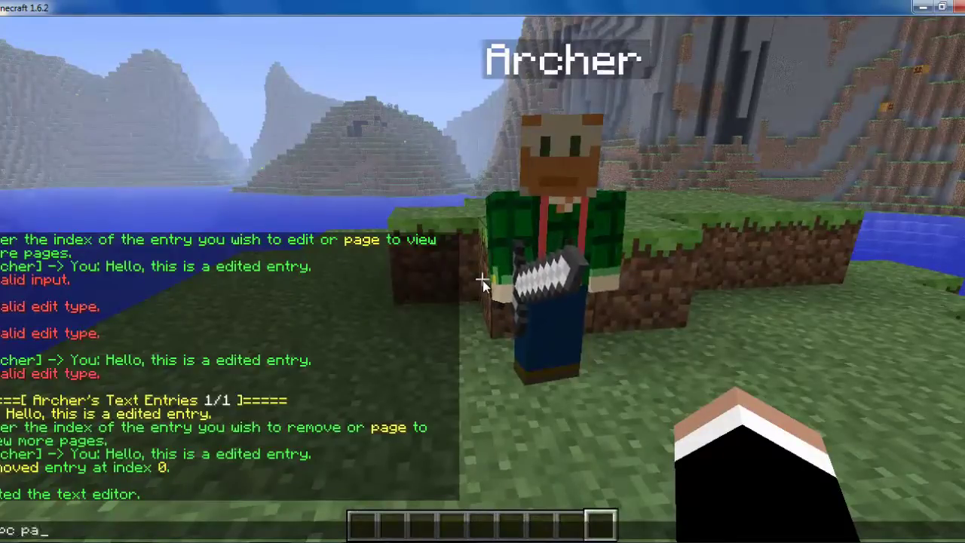
{"action": "key", "text": "Return"}
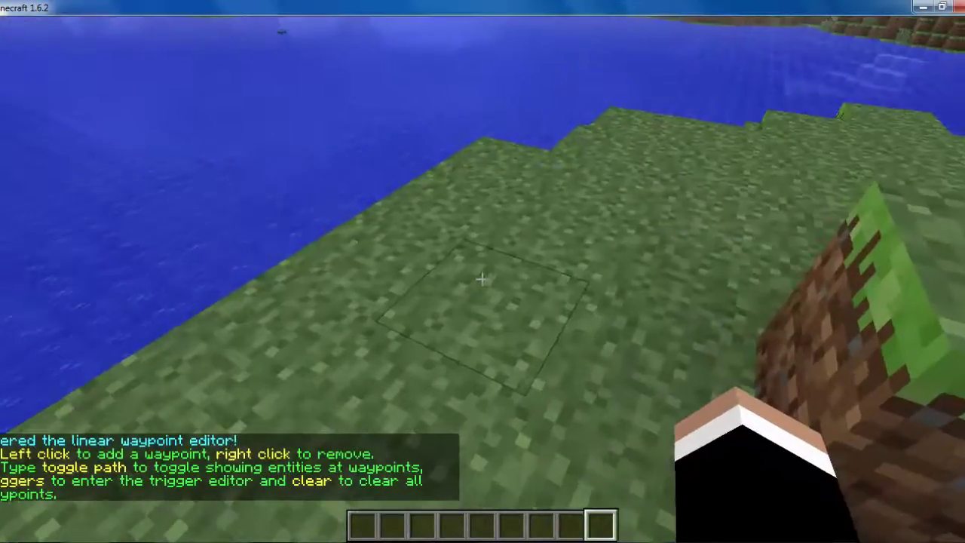
- Add waypoints for Archer on the grass at (108, 67, 613), (107, 67, 621), (101, 65, 621) and (103, 67, 612)
{"action": "left_click", "coordinate": [482, 279]}
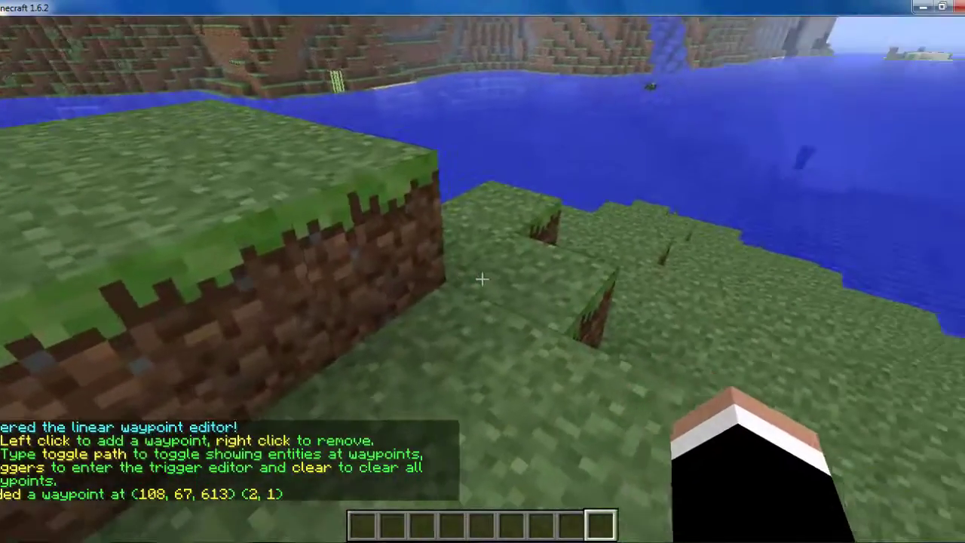
{"action": "left_click", "coordinate": [482, 279]}
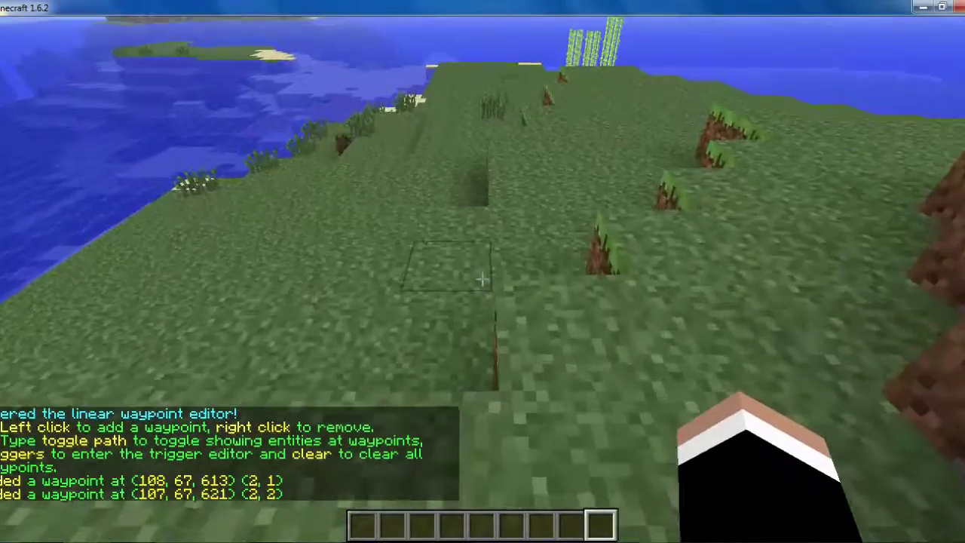
{"action": "left_click", "coordinate": [482, 279]}
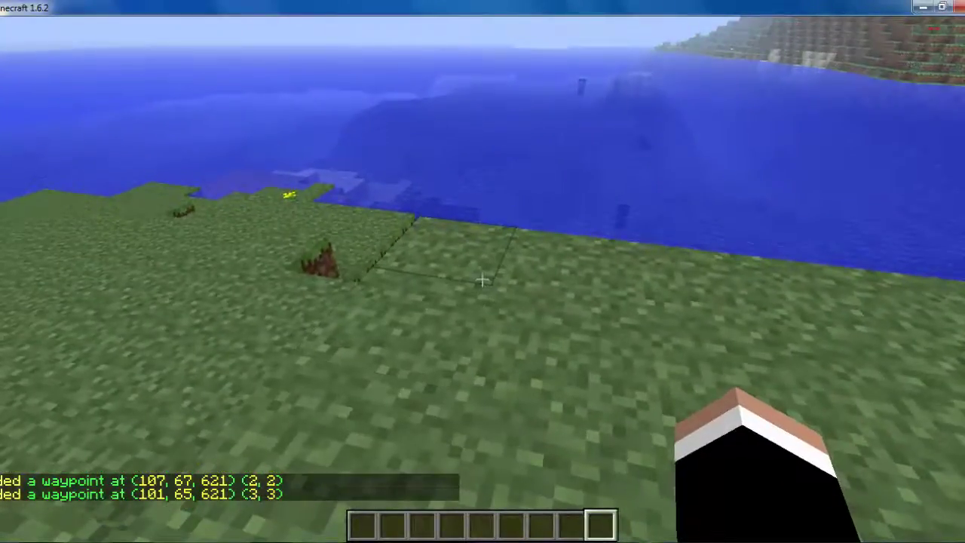
{"action": "left_click", "coordinate": [483, 280]}
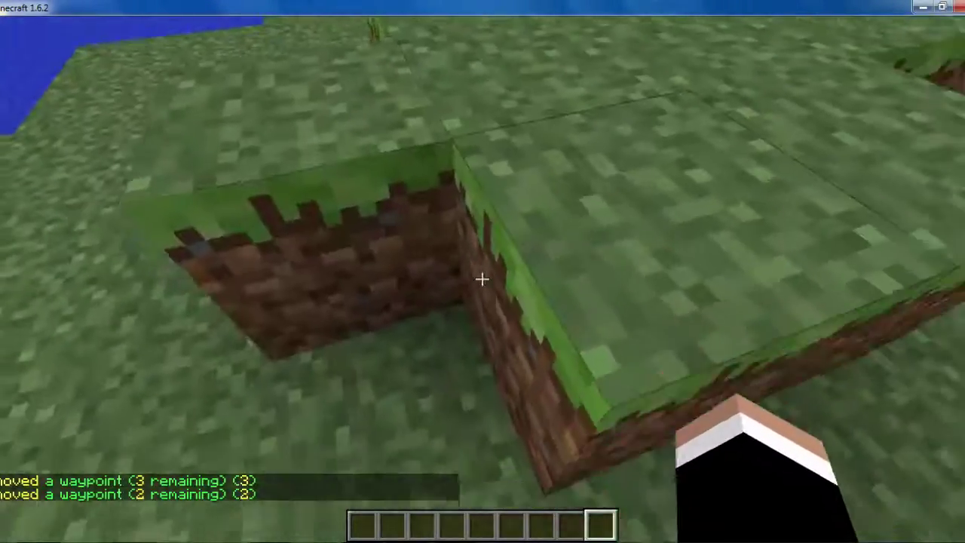
- Replace Archer's four waypoints with a single one at (108, 68, 620) and walk up to the NPC
{"action": "right_click", "coordinate": [483, 279]}
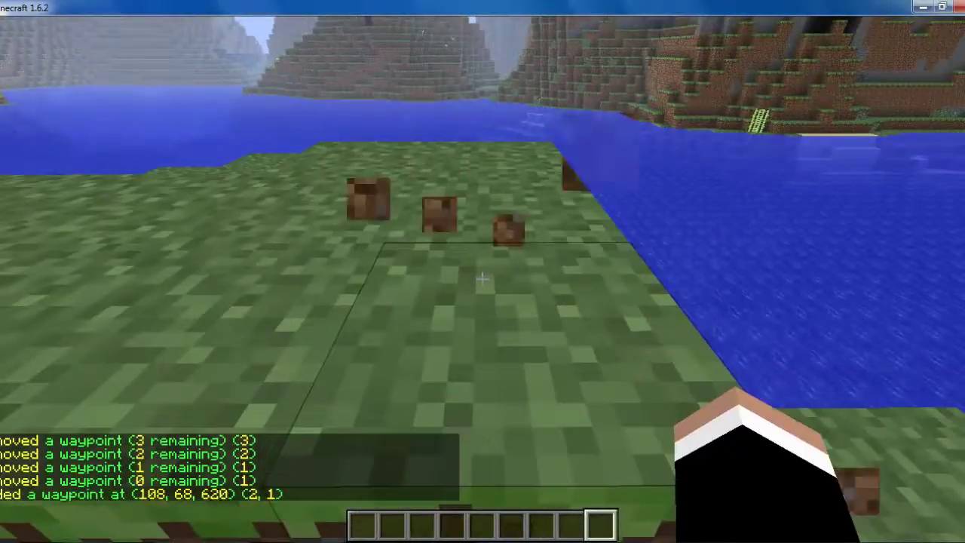
{"action": "key", "text": "s"}
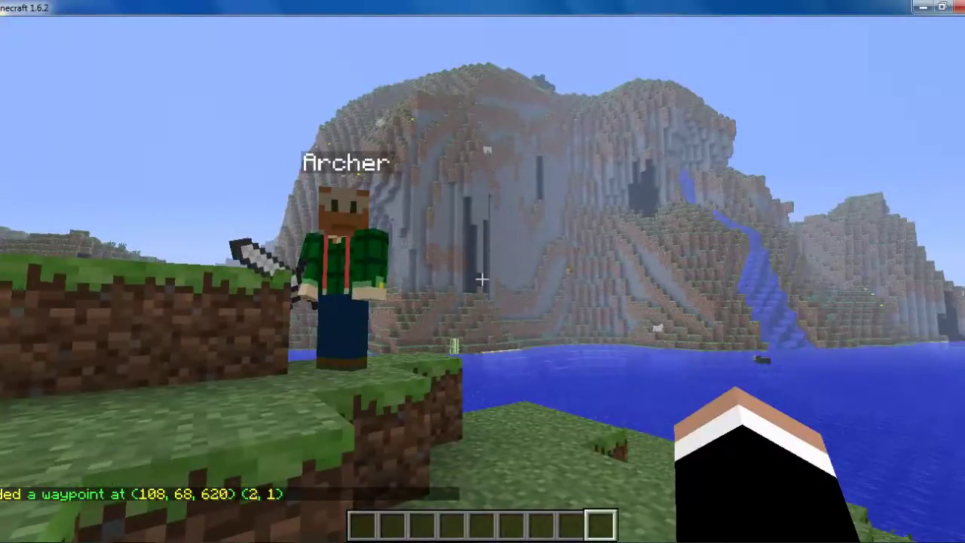
{"action": "key", "text": "a"}
{"action": "key", "text": "d"}
{"action": "key", "text": "w"}
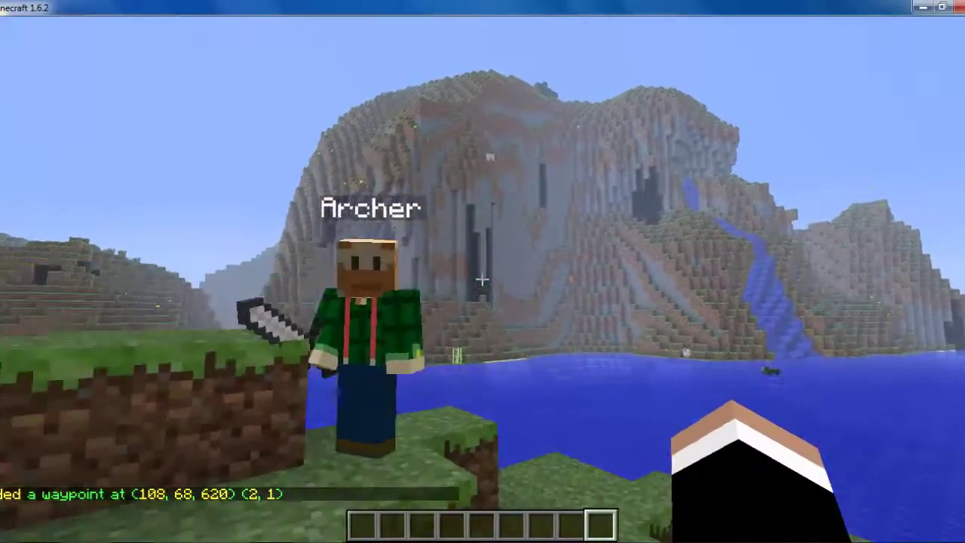
{"action": "scroll", "coordinate": [483, 279], "scroll_direction": "down", "scroll_amount": 1}
{"action": "key", "text": "w"}
{"action": "scroll", "coordinate": [482, 279], "scroll_direction": "down", "scroll_amount": 2}
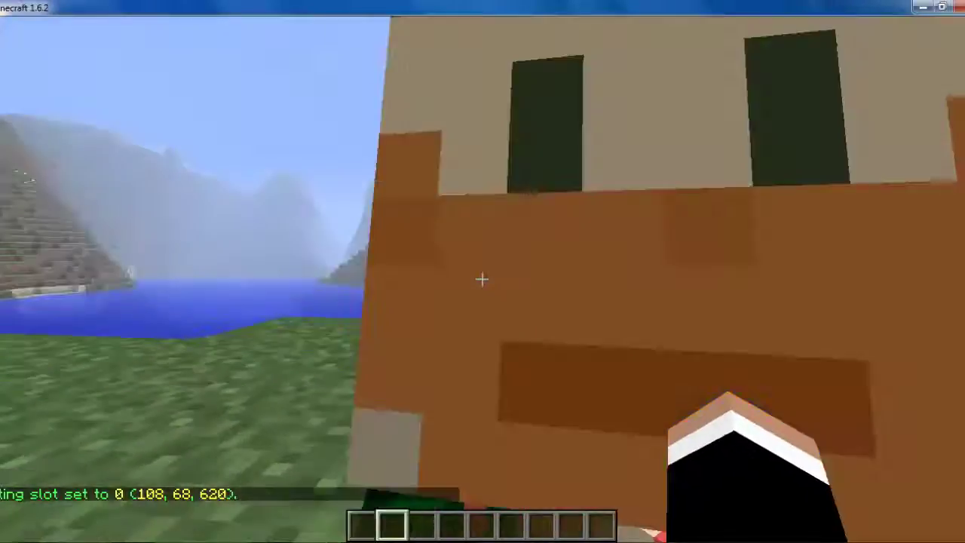
- Exit the linear waypoint editor with /npc path
{"action": "key", "text": "t"}
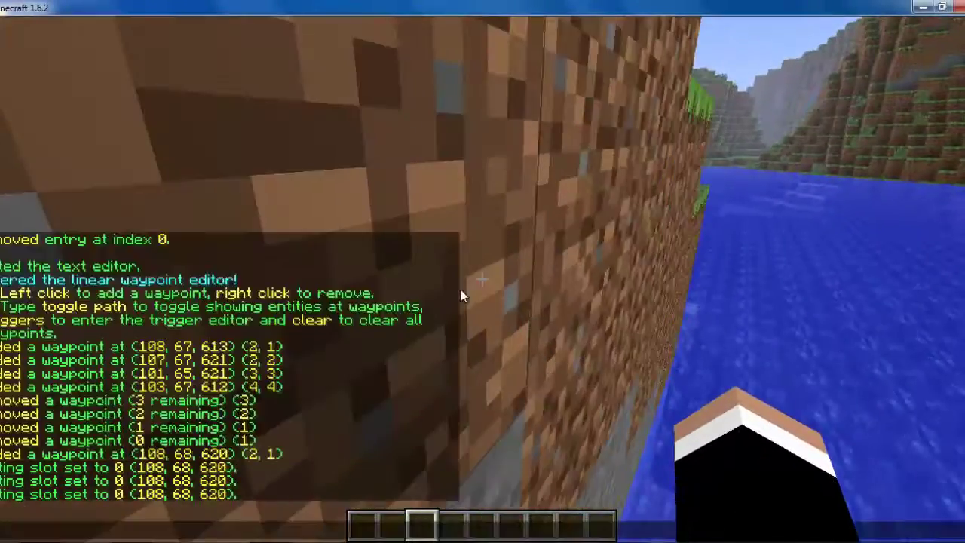
{"action": "type", "text": "/pc"}
{"action": "type", "text": " p"}
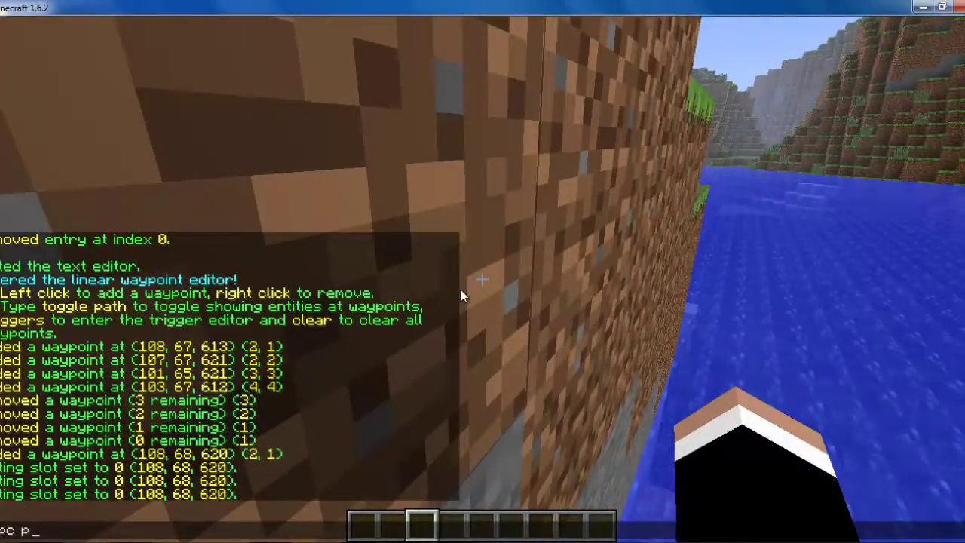
{"action": "key", "text": "Return"}
{"action": "key", "text": "t"}
{"action": "key", "text": "Up"}
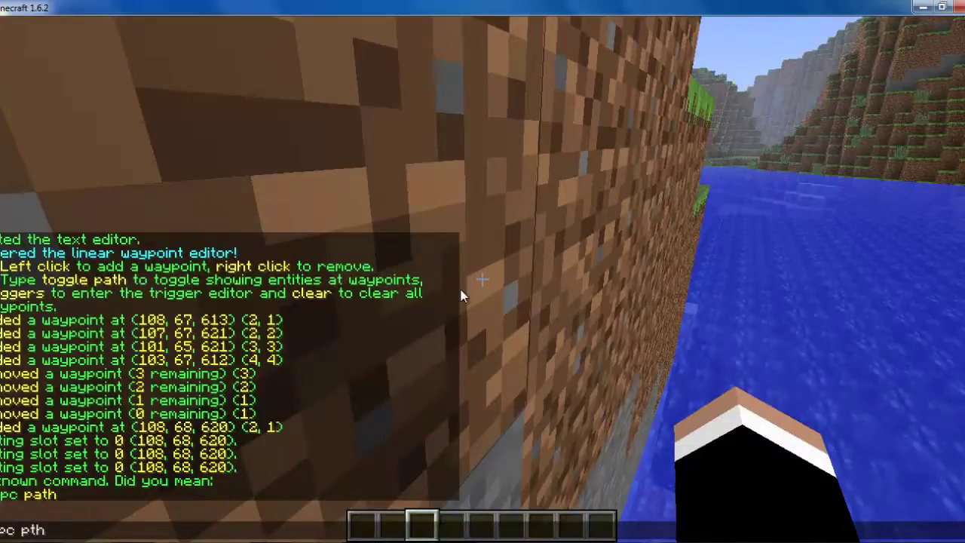
{"action": "type", "text": "a"}
{"action": "key", "text": "Return"}
- Dig through the dirt wall beside the water and climb back up onto the grass
{"action": "key", "text": "w"}
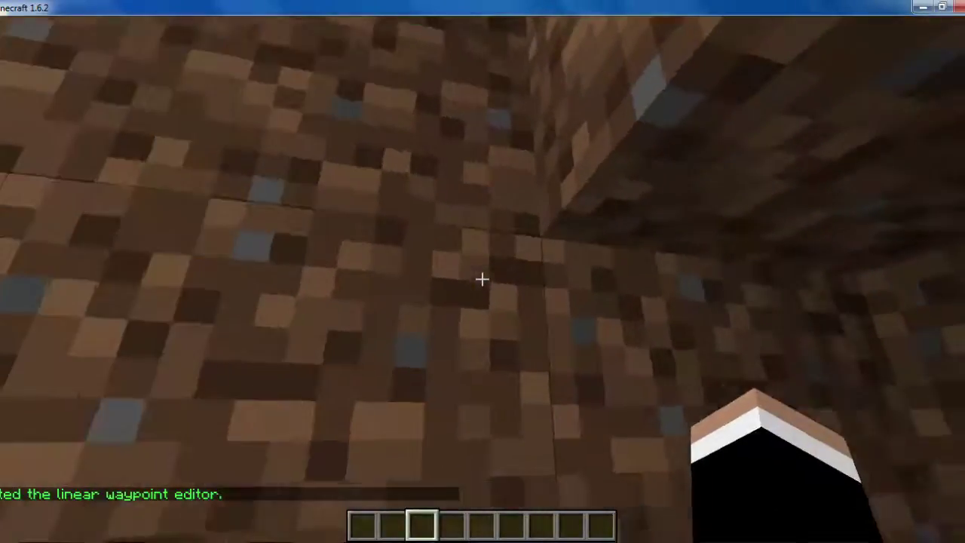
{"action": "left_click", "coordinate": [482, 279]}
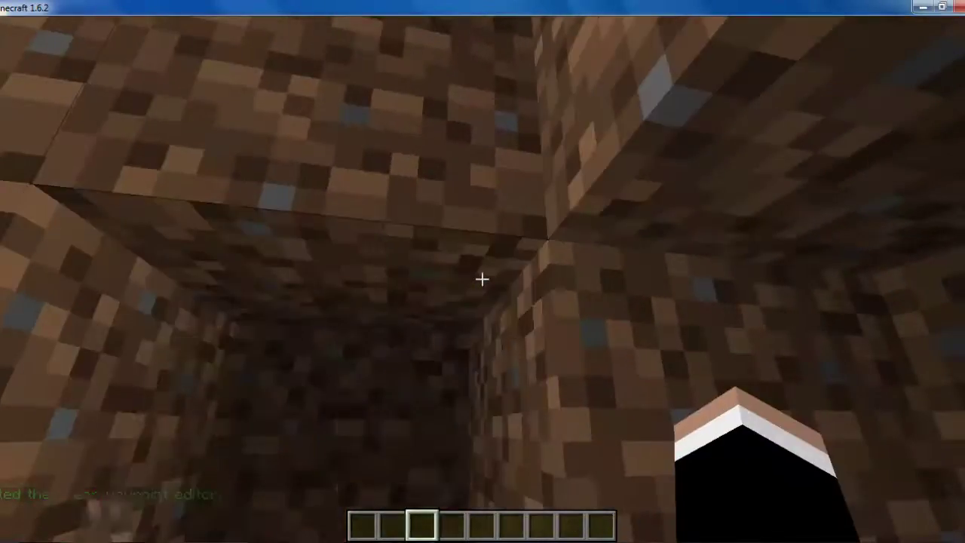
{"action": "left_click", "coordinate": [482, 279]}
{"action": "left_click", "coordinate": [482, 279]}
{"action": "left_click", "coordinate": [482, 279]}
{"action": "key", "text": "w"}
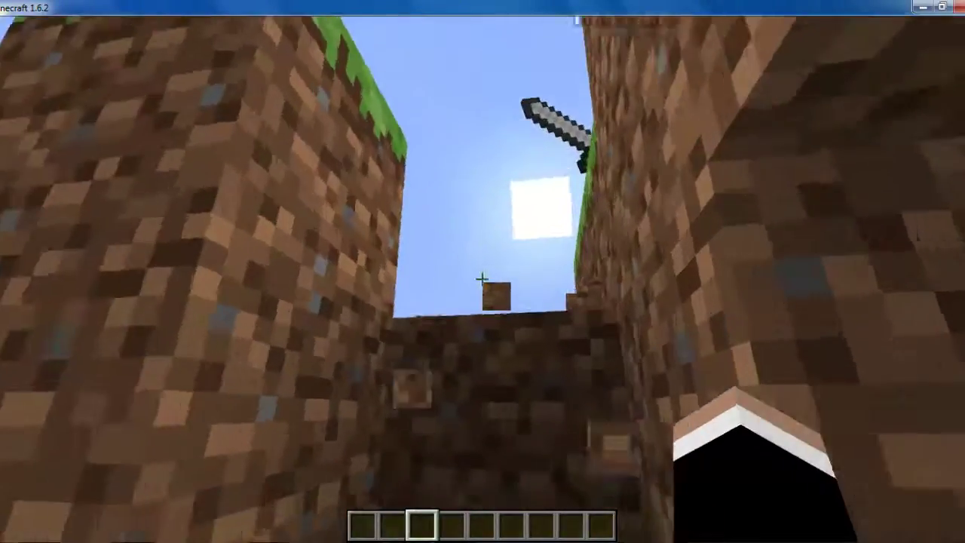
{"action": "key", "text": "space"}
{"action": "key", "text": "w"}
{"action": "key", "text": "space"}
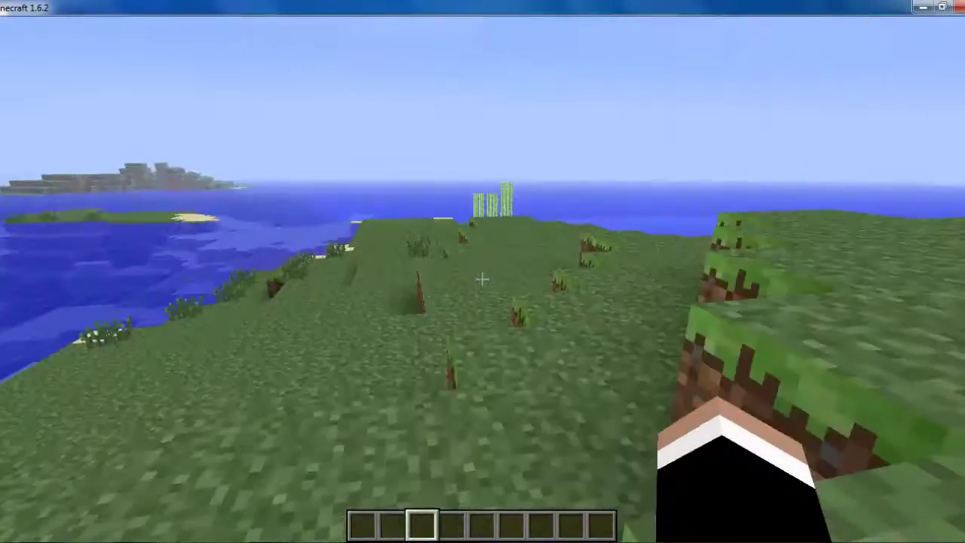